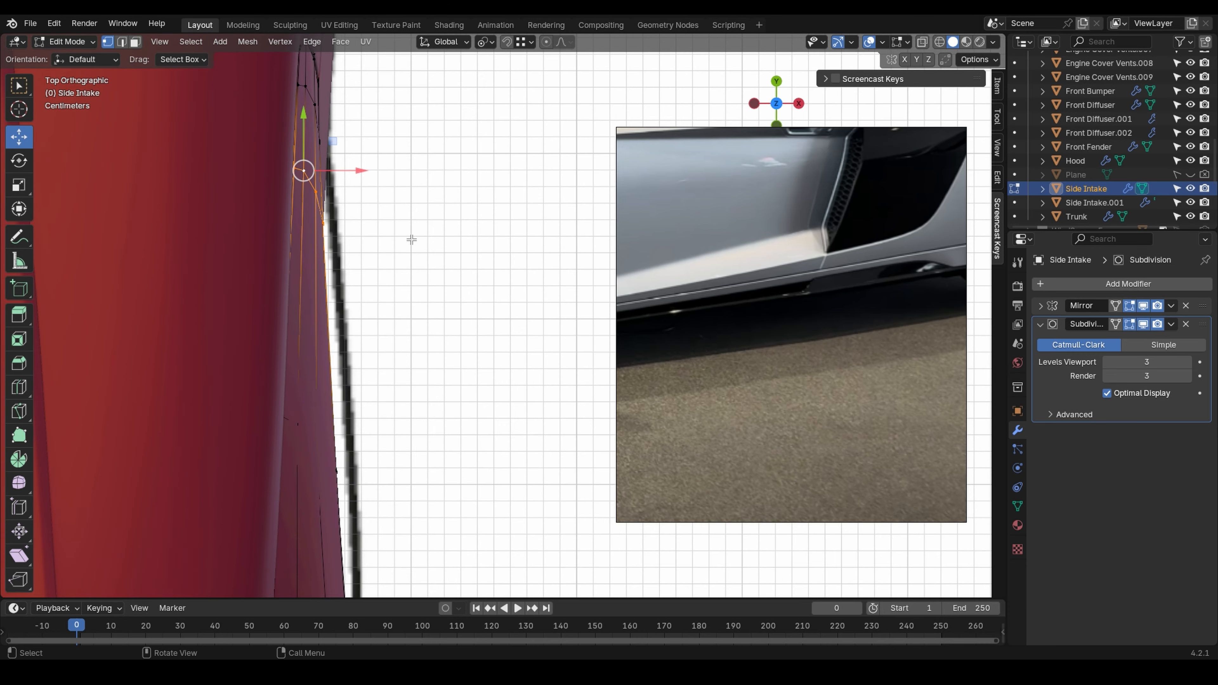
Step: Fatten the selected loop near the intake's narrow tip by about 0.002 m and move its upper-edge vertices about -0.0047 m along X
{"action": "key", "text": "alt+s"}
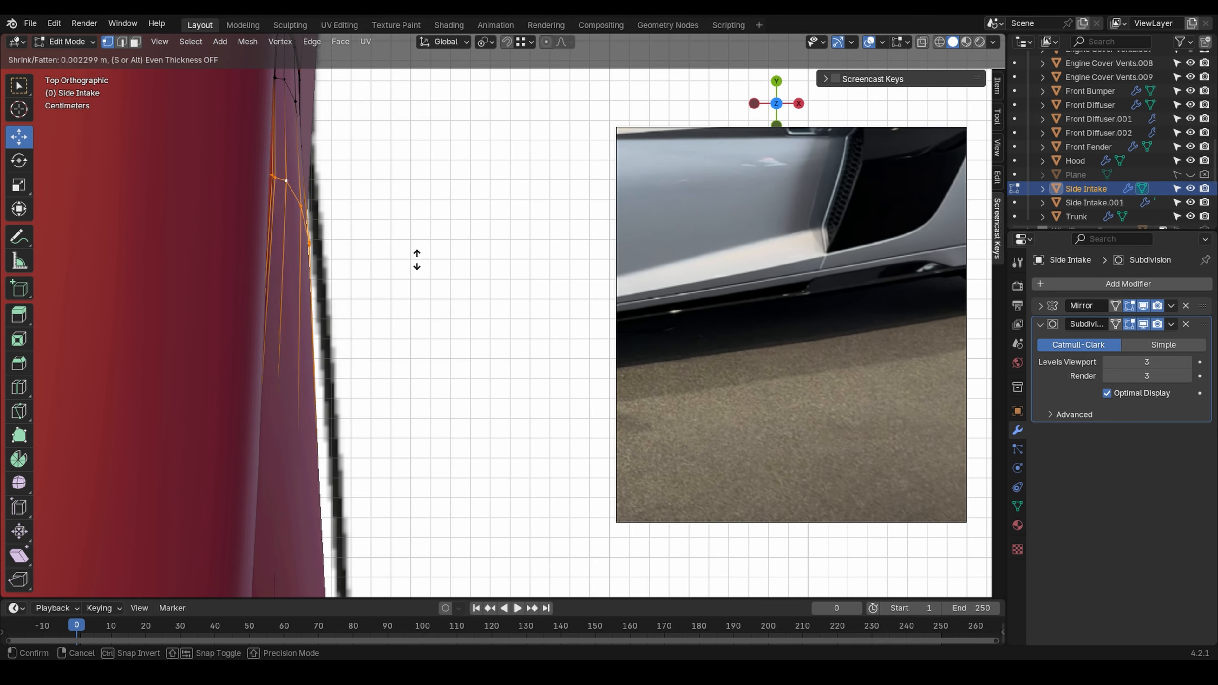
{"action": "left_click", "coordinate": [419, 271]}
{"action": "middle_click_drag", "start_coordinate": [419, 271], "coordinate": [397, 312]}
{"action": "key", "text": "alt+z"}
{"action": "left_click_drag", "start_coordinate": [311, 219], "coordinate": [303, 199]}
{"action": "key", "text": "ctrl+z"}
{"action": "left_click", "coordinate": [441, 245]}
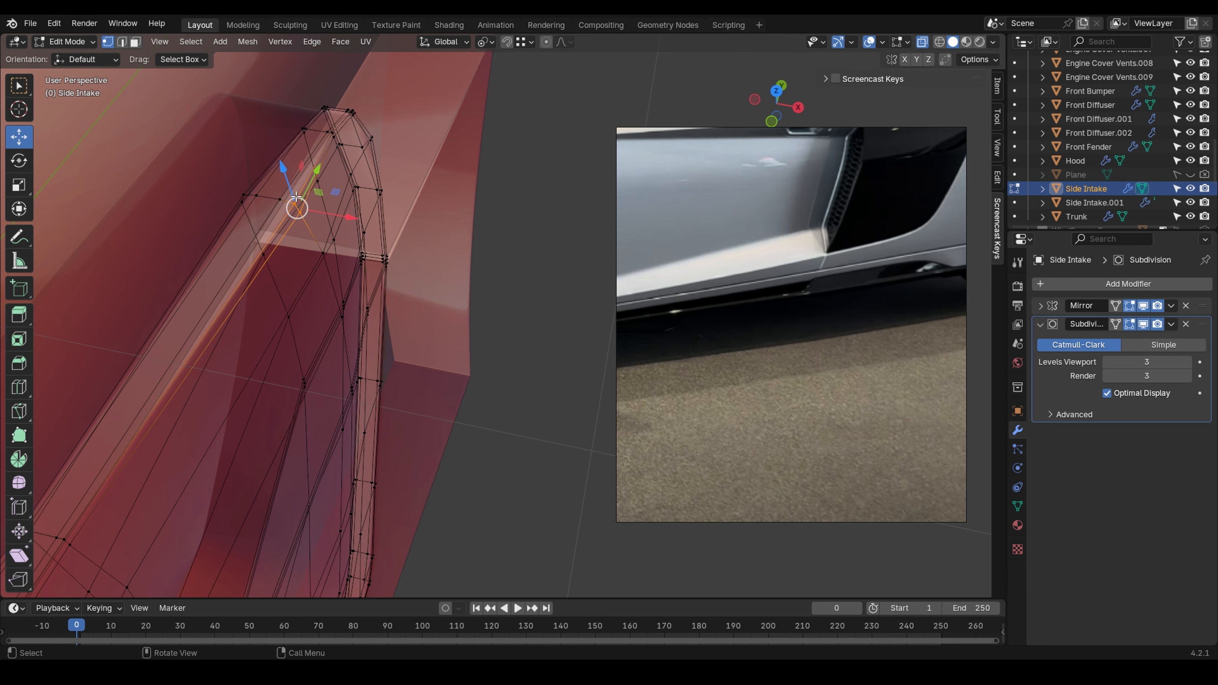
{"action": "key", "text": "alt+z"}
{"action": "key", "text": "g"}
{"action": "key", "text": "x"}
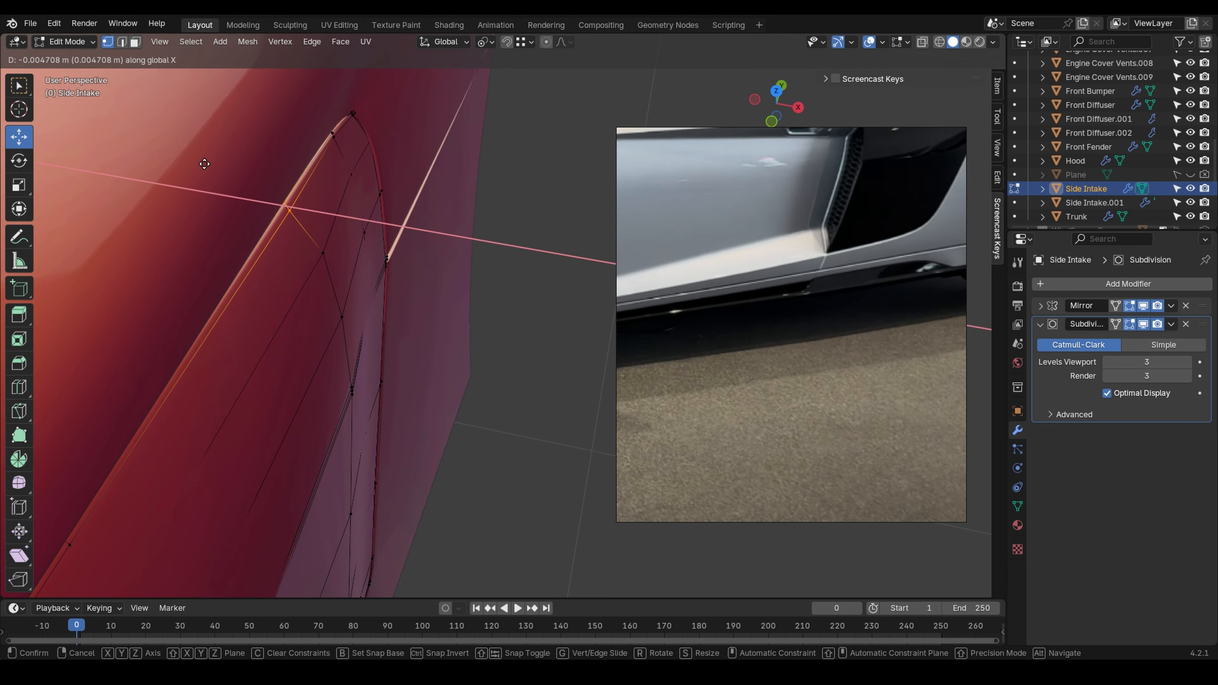
{"action": "left_click", "coordinate": [205, 164]}
Step: Move the lower-edge vertices of the loop near the narrow tip about -0.007 m along X
{"action": "middle_click_drag", "start_coordinate": [421, 536], "coordinate": [411, 280], "text": "shift"}
{"action": "scroll", "coordinate": [410, 280], "scroll_direction": "down", "scroll_amount": 4}
{"action": "left_click", "coordinate": [355, 376]}
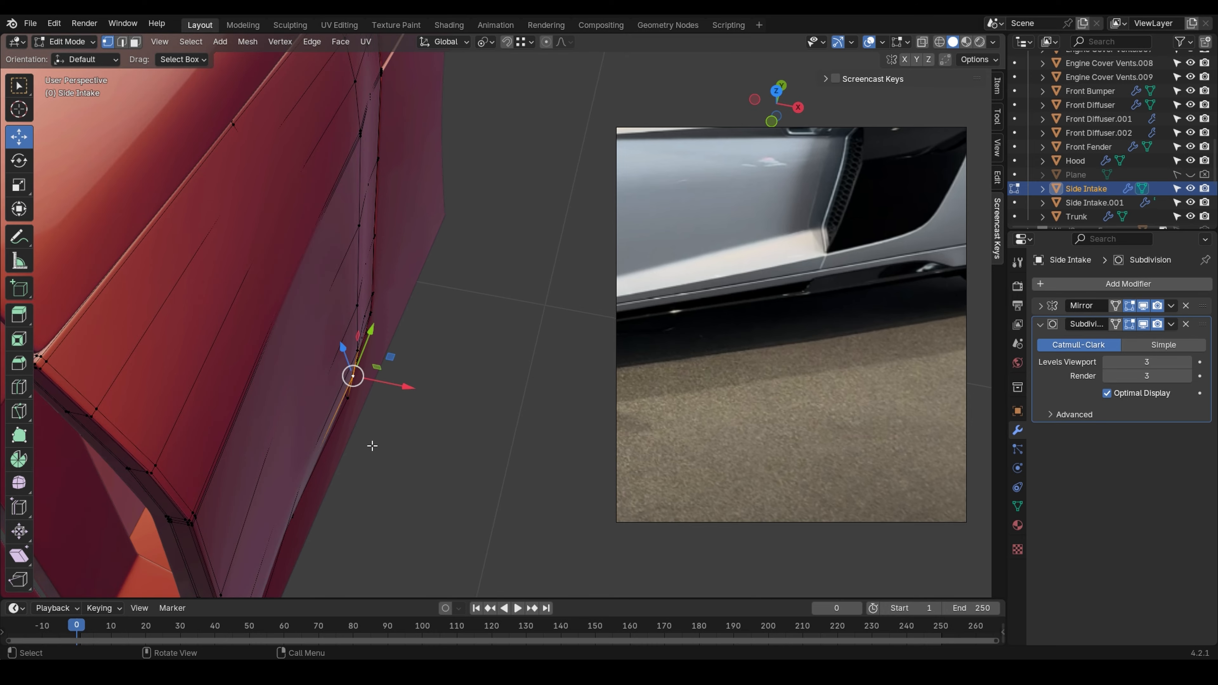
{"action": "middle_click_drag", "start_coordinate": [372, 446], "coordinate": [320, 329]}
{"action": "scroll", "coordinate": [321, 329], "scroll_direction": "up", "scroll_amount": 3}
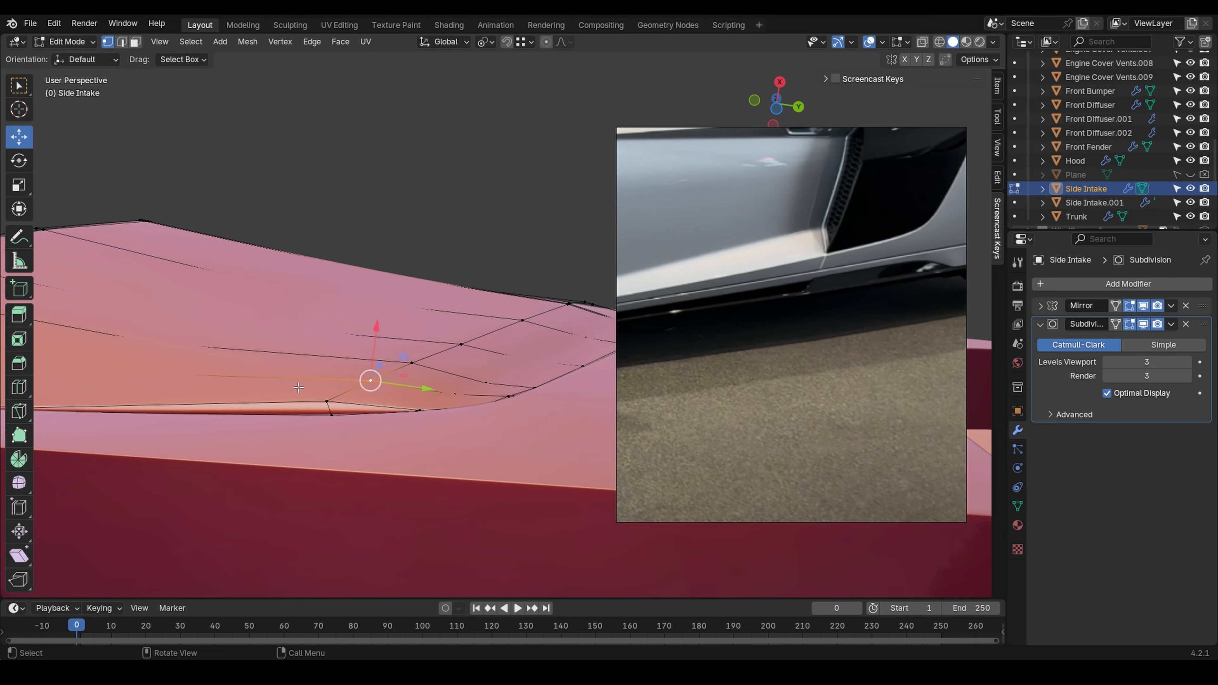
{"action": "key", "text": "alt+z"}
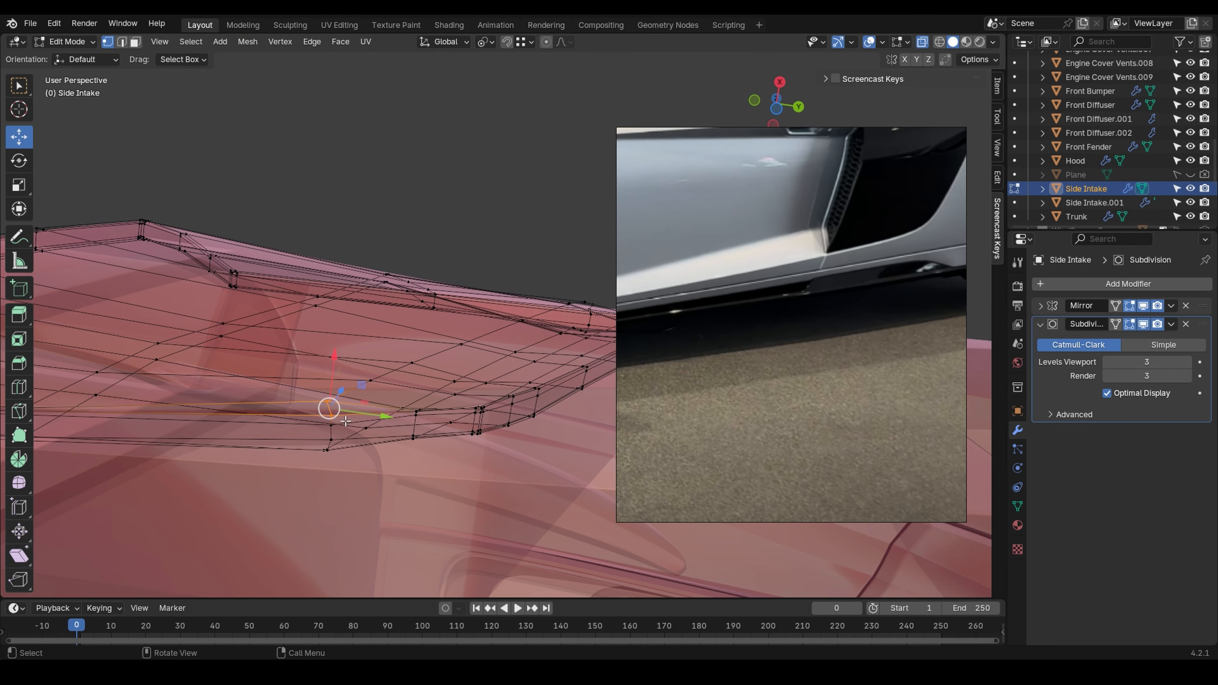
{"action": "key", "text": "alt+z"}
{"action": "key", "text": "g"}
{"action": "key", "text": "x"}
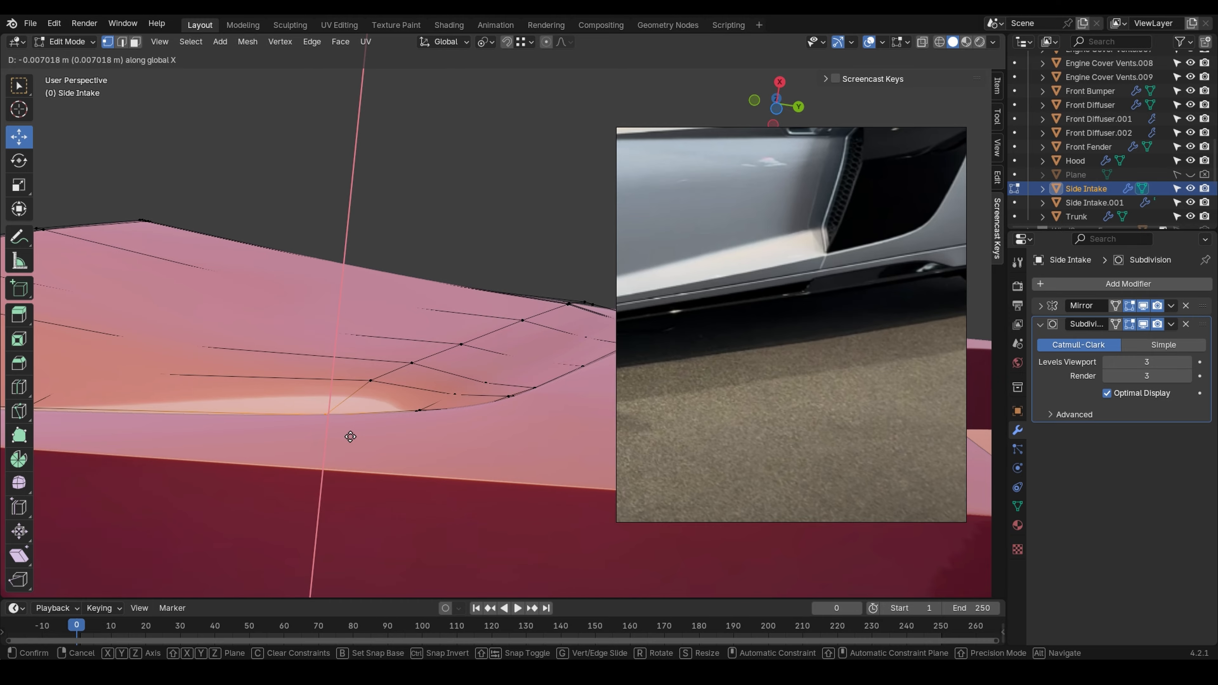
{"action": "left_click", "coordinate": [350, 436]}
Step: Select the vertex loop across the middle of the side intake and fatten it by 0.00899 m to follow the top-view blueprint
{"action": "middle_click_drag", "start_coordinate": [331, 413], "coordinate": [499, 500]}
{"action": "middle_click_drag", "start_coordinate": [358, 440], "coordinate": [462, 441]}
{"action": "key", "text": "KP_7"}
{"action": "middle_click_drag", "start_coordinate": [437, 283], "coordinate": [418, 283], "text": "shift"}
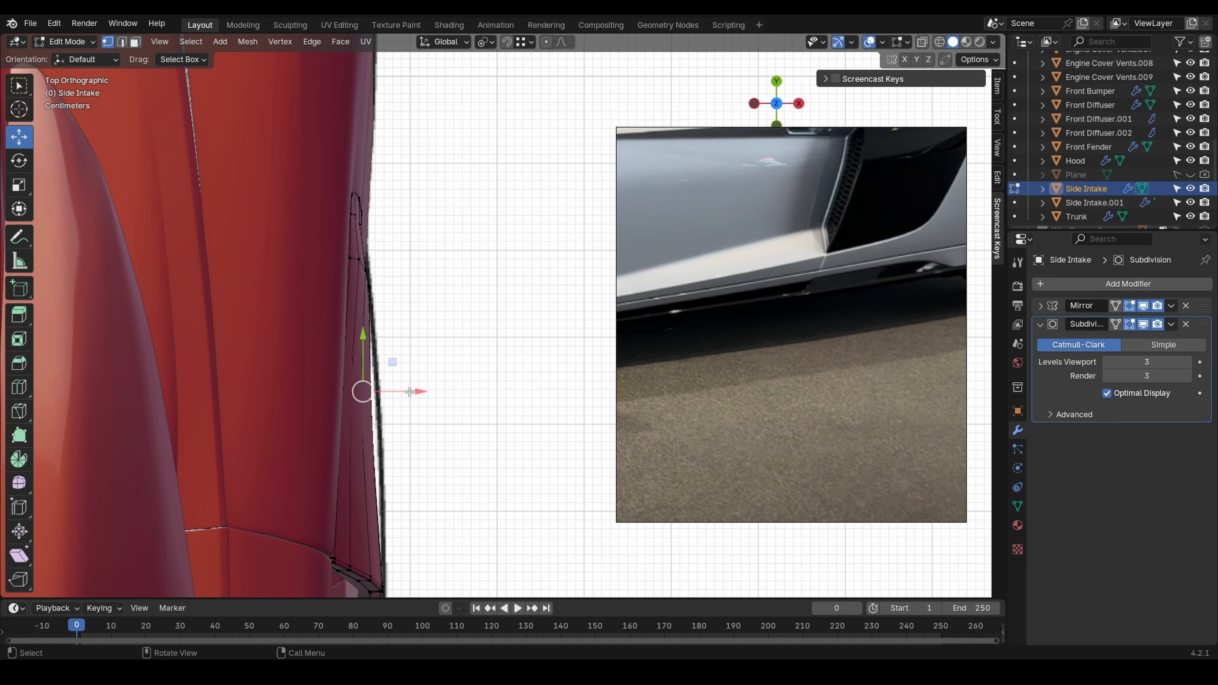
{"action": "key", "text": "alt+z"}
{"action": "middle_click_drag", "start_coordinate": [396, 418], "coordinate": [388, 311]}
{"action": "left_click", "coordinate": [310, 245], "text": "alt"}
{"action": "key", "text": "KP_7"}
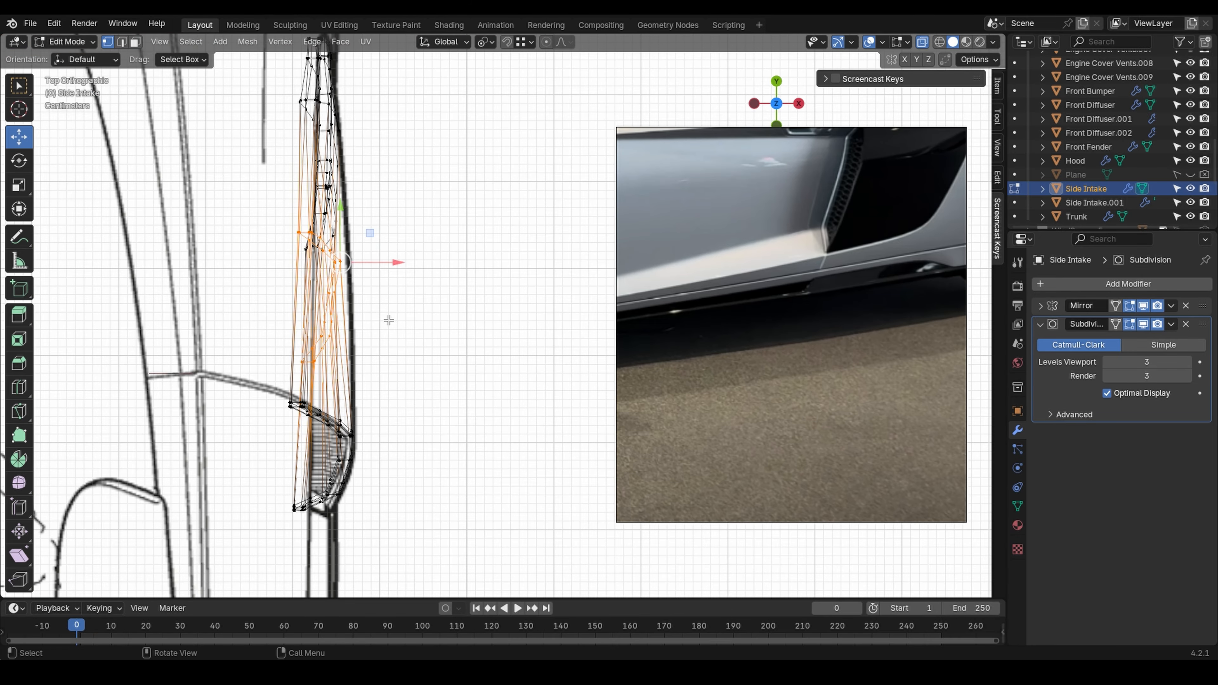
{"action": "key", "text": "alt+z"}
{"action": "key", "text": "alt+s"}
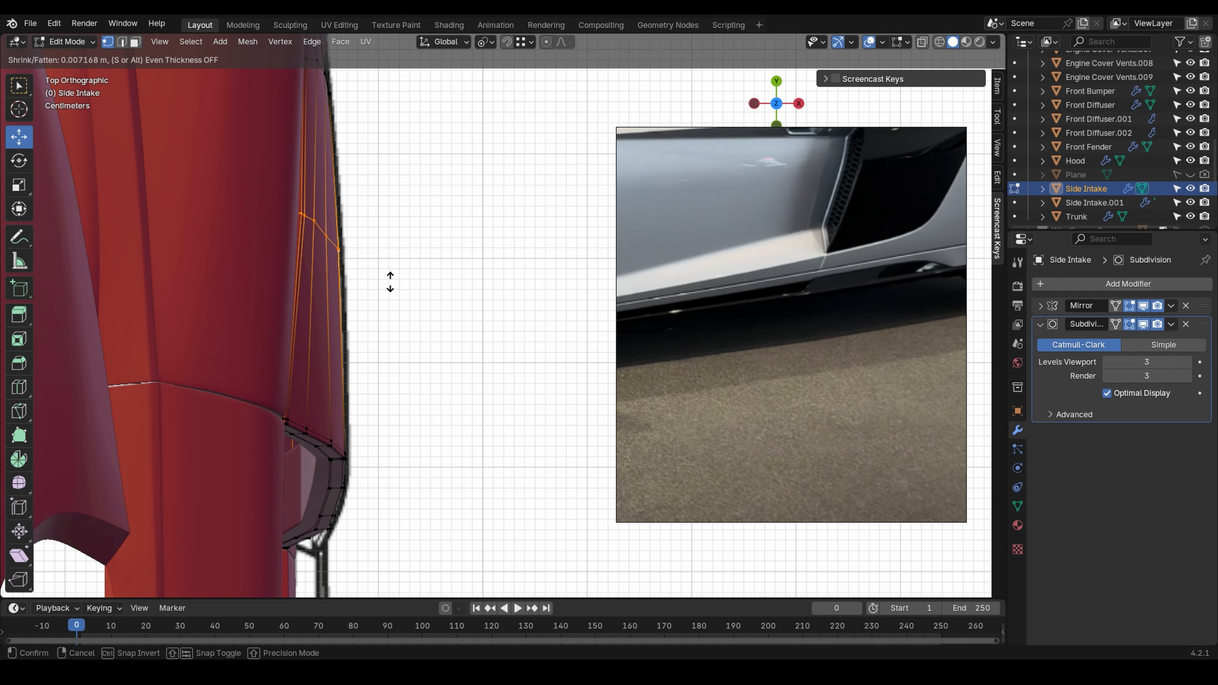
{"action": "left_click", "coordinate": [393, 273]}
Step: Move the upper-edge vertices of the middle loop -0.007211 m along X, back toward the body
{"action": "middle_click_drag", "start_coordinate": [393, 273], "coordinate": [354, 140]}
{"action": "key", "text": "alt+z"}
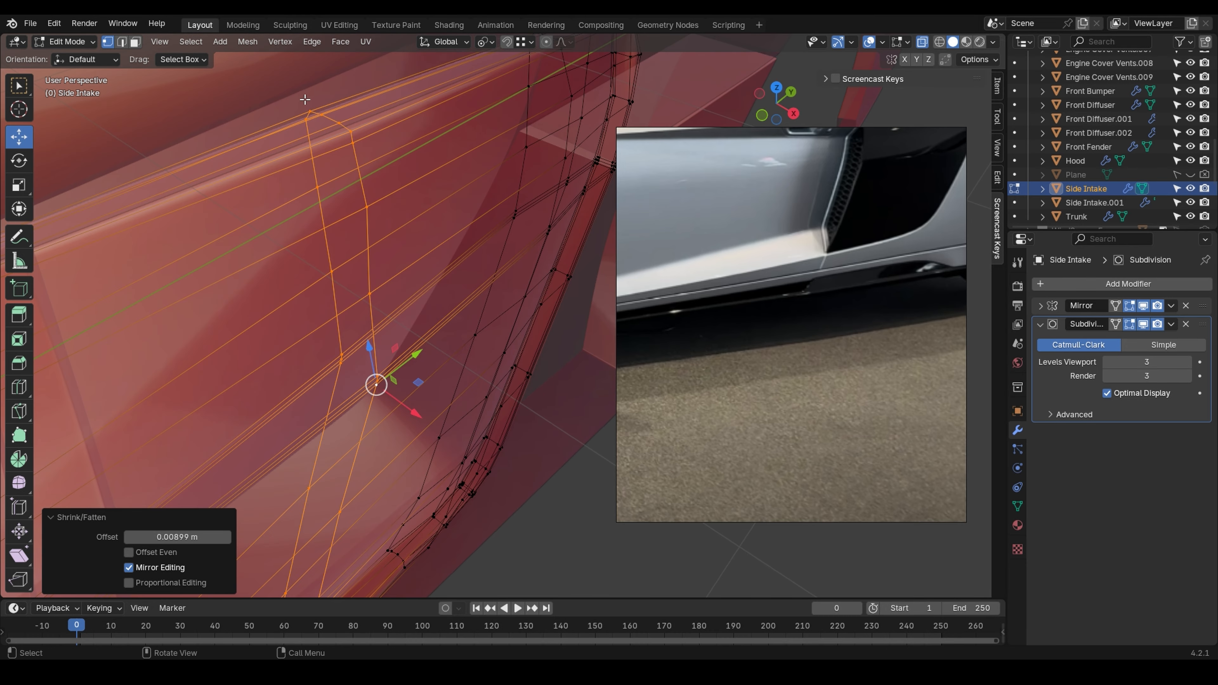
{"action": "left_click_drag", "start_coordinate": [353, 136], "coordinate": [355, 137]}
{"action": "key", "text": "alt+z"}
{"action": "key", "text": "g"}
{"action": "key", "text": "x"}
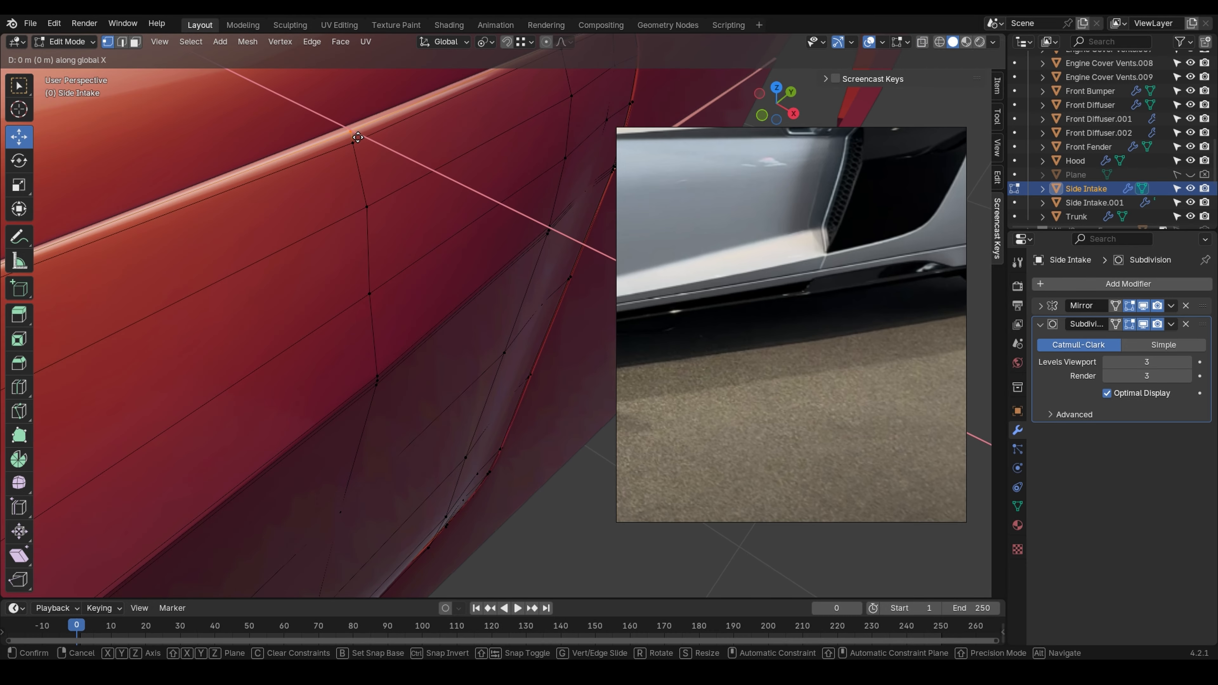
{"action": "left_click", "coordinate": [257, 43]}
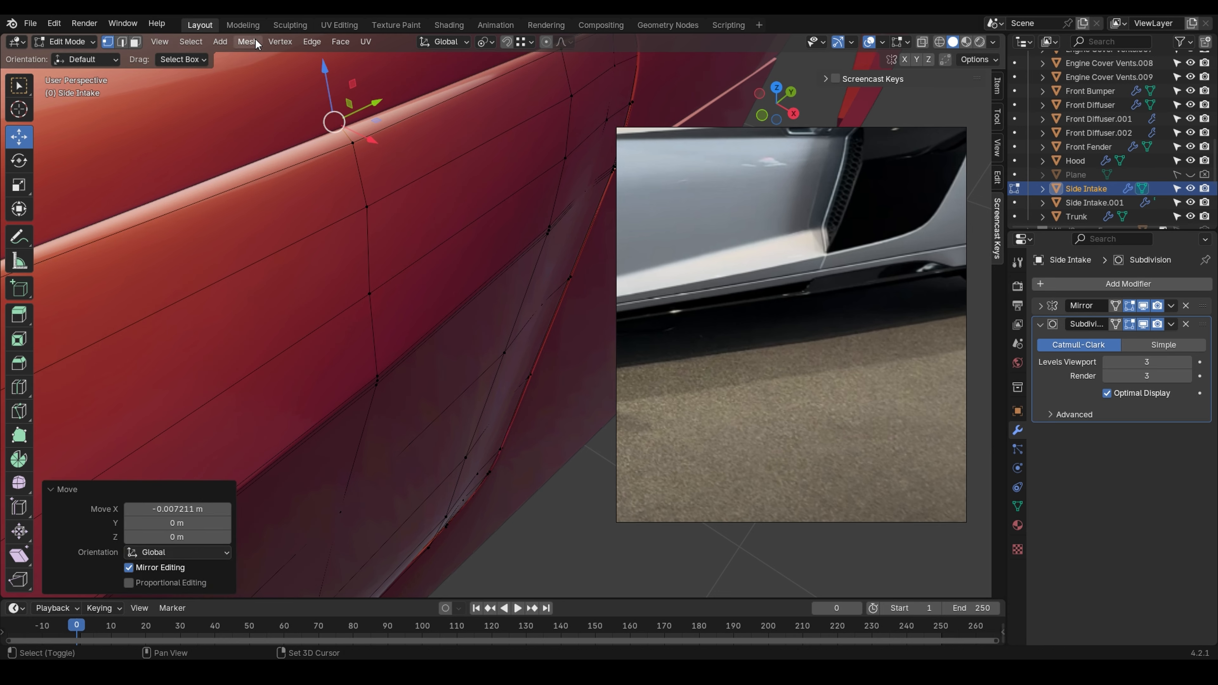
Step: Edge-slide the loop along the intake's upper border by a factor of -0.758
{"action": "left_click", "coordinate": [395, 126], "text": "alt"}
{"action": "key", "text": "g"}
{"action": "key", "text": "g"}
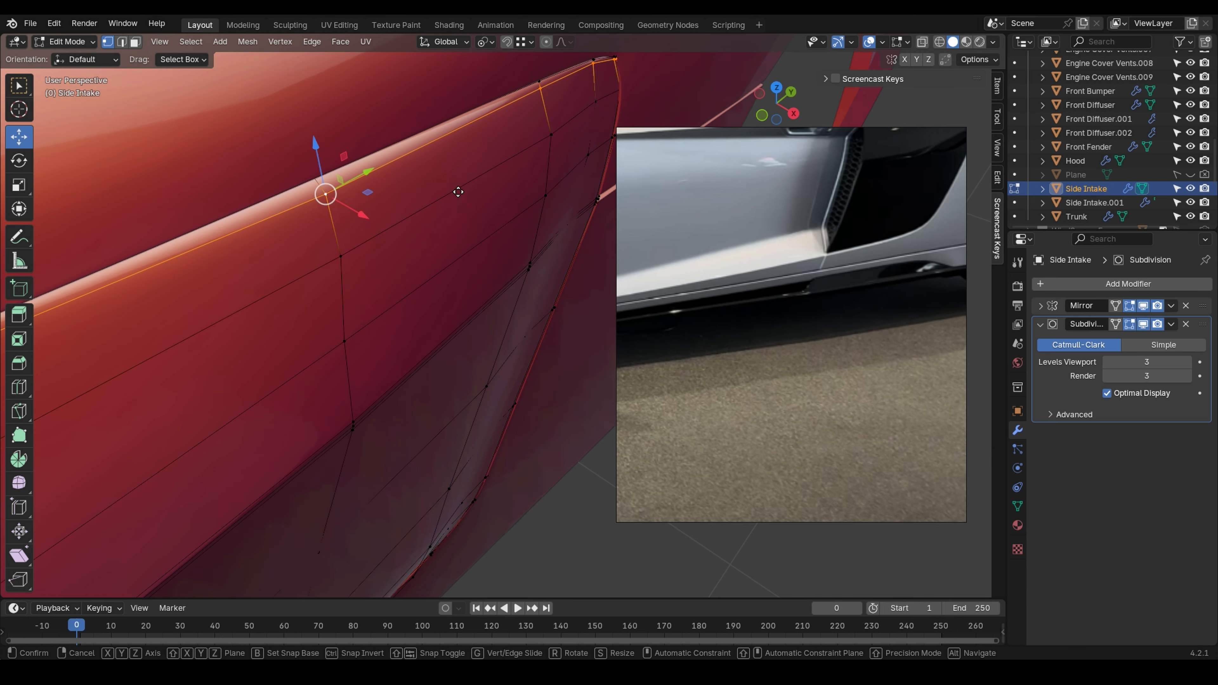
{"action": "left_click", "coordinate": [253, 586]}
Step: Move the lower-edge vertices of the middle loop -0.010613 m along X
{"action": "scroll", "coordinate": [312, 634], "scroll_direction": "down", "scroll_amount": 1}
{"action": "scroll", "coordinate": [345, 566], "scroll_direction": "down", "scroll_amount": 2}
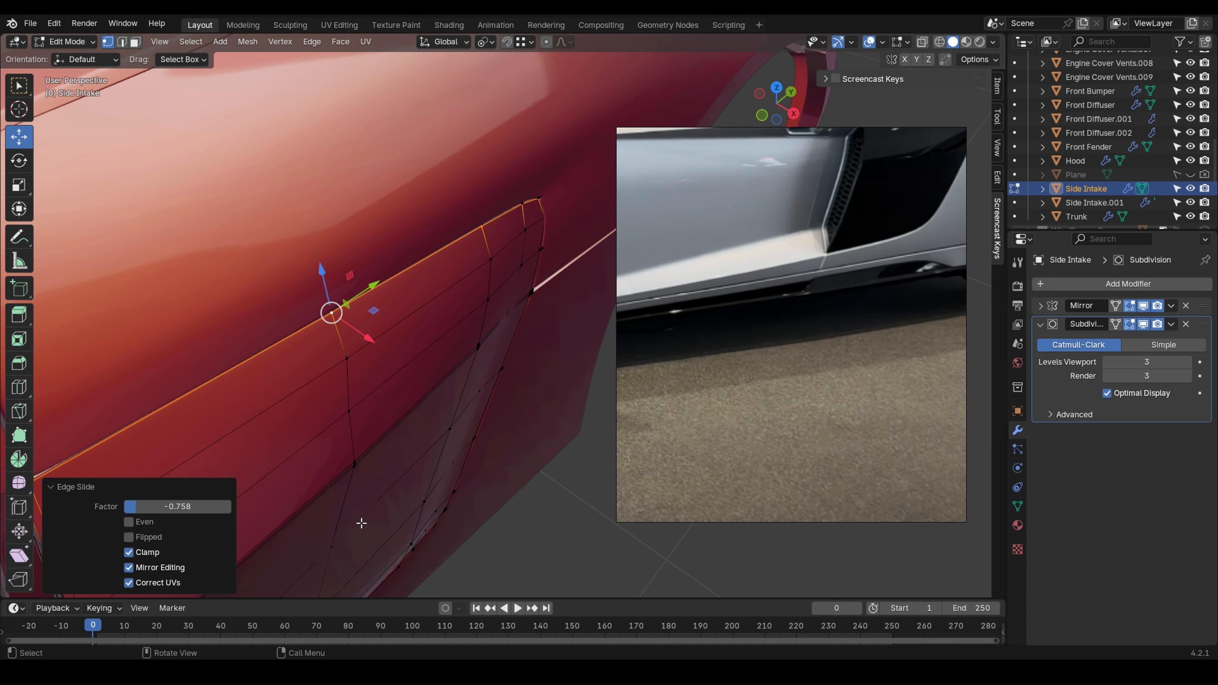
{"action": "middle_click_drag", "start_coordinate": [361, 522], "coordinate": [369, 316]}
{"action": "left_click", "coordinate": [359, 406]}
{"action": "middle_click_drag", "start_coordinate": [375, 561], "coordinate": [312, 396]}
{"action": "scroll", "coordinate": [311, 396], "scroll_direction": "up", "scroll_amount": 8}
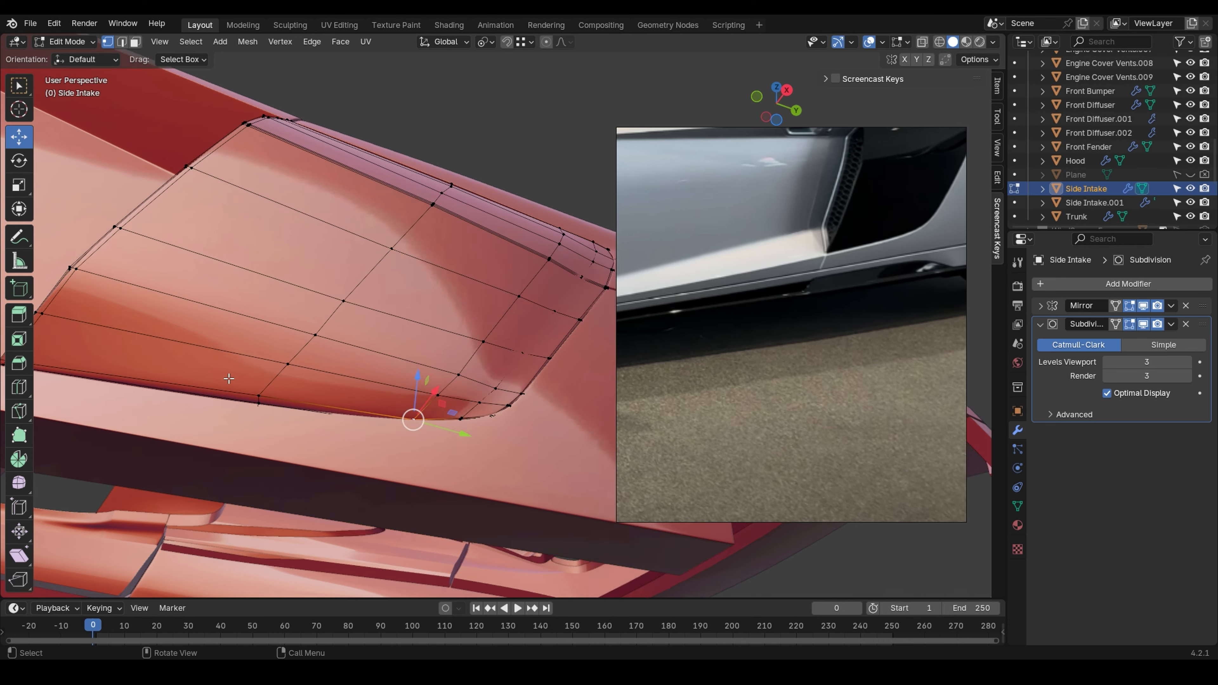
{"action": "key", "text": "alt+z"}
{"action": "key", "text": "alt+z"}
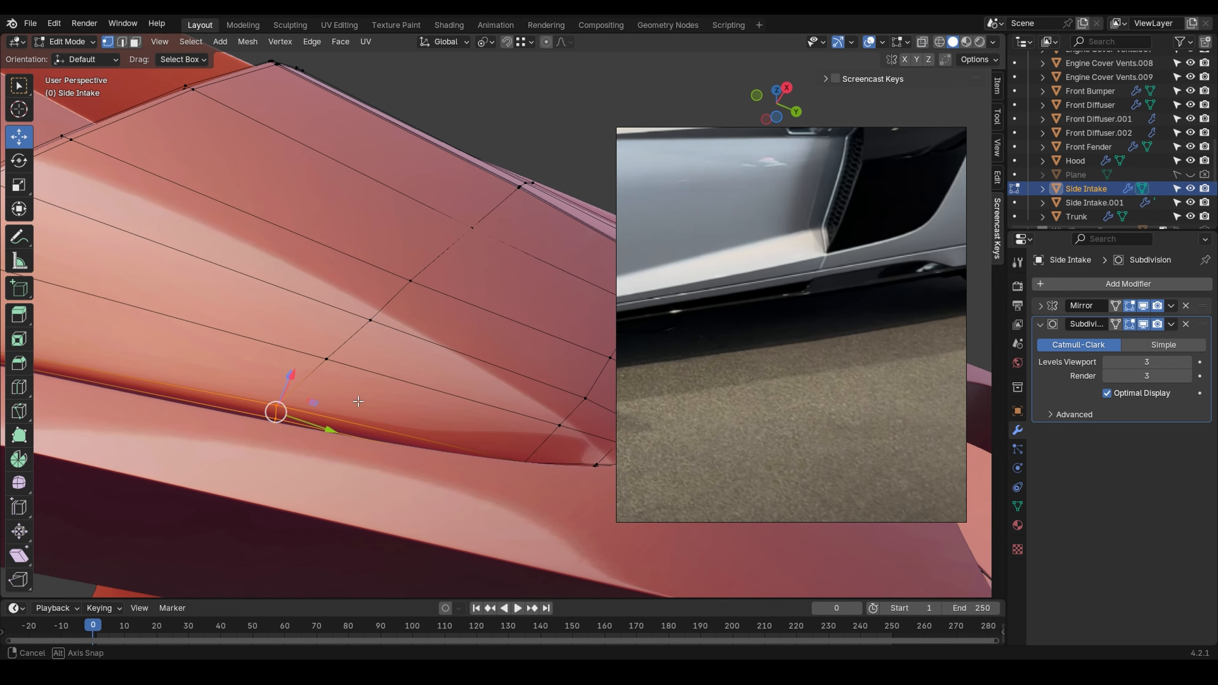
{"action": "key", "text": "g"}
{"action": "key", "text": "x"}
{"action": "left_click", "coordinate": [349, 55]}
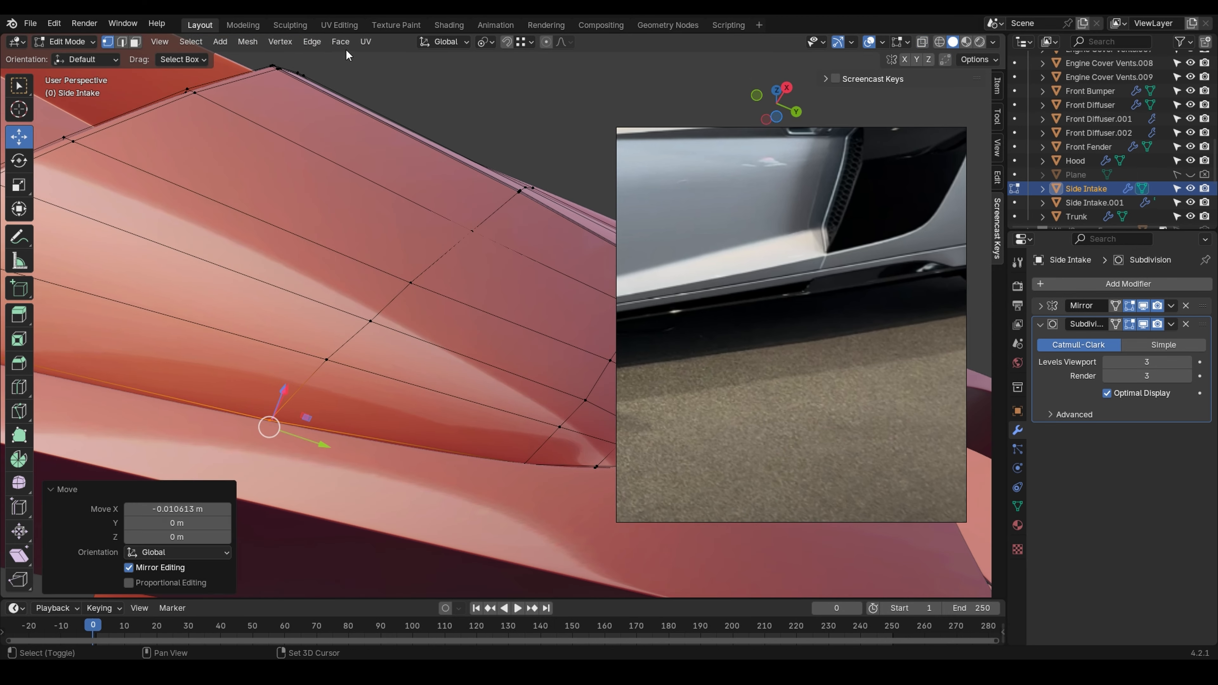
Step: Add one loop cut along the intake's lower edge and slide it to a factor of -0.960
{"action": "key", "text": "alt+z"}
{"action": "middle_click_drag", "start_coordinate": [369, 312], "coordinate": [358, 394]}
{"action": "key", "text": "alt+z"}
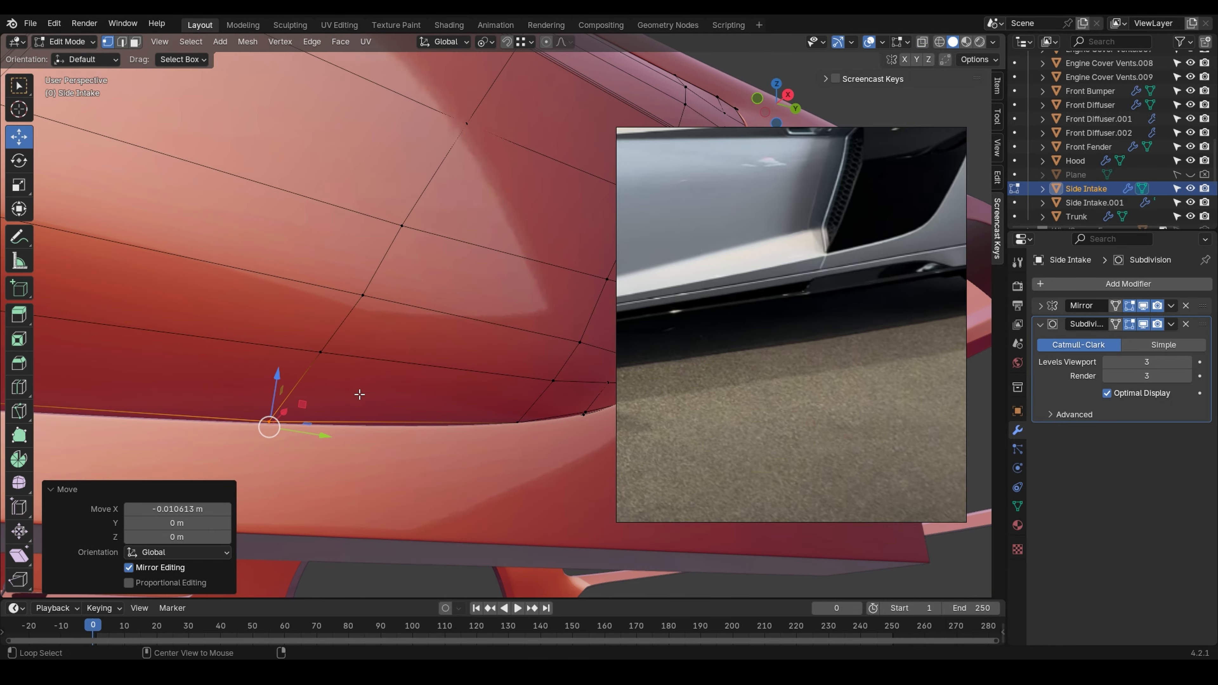
{"action": "key", "text": "ctrl+r"}
{"action": "left_click", "coordinate": [320, 394]}
{"action": "left_click", "coordinate": [295, 427]}
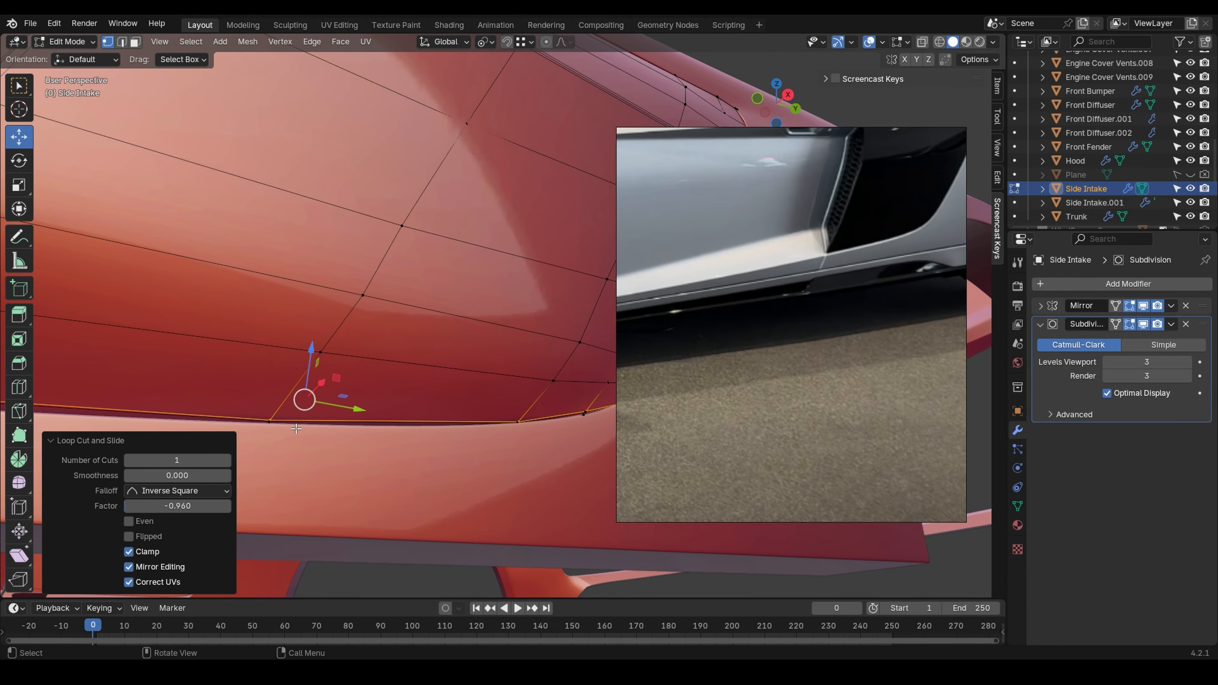
Step: Examine the side intake's contour against the top-view blueprint and in Object Mode, and compare it with a close-up of the reference photo
{"action": "left_click", "coordinate": [269, 422]}
{"action": "scroll", "coordinate": [348, 391], "scroll_direction": "down", "scroll_amount": 3}
{"action": "middle_click_drag", "start_coordinate": [347, 378], "coordinate": [517, 457]}
{"action": "key", "text": "grave"}
{"action": "left_click", "coordinate": [468, 314]}
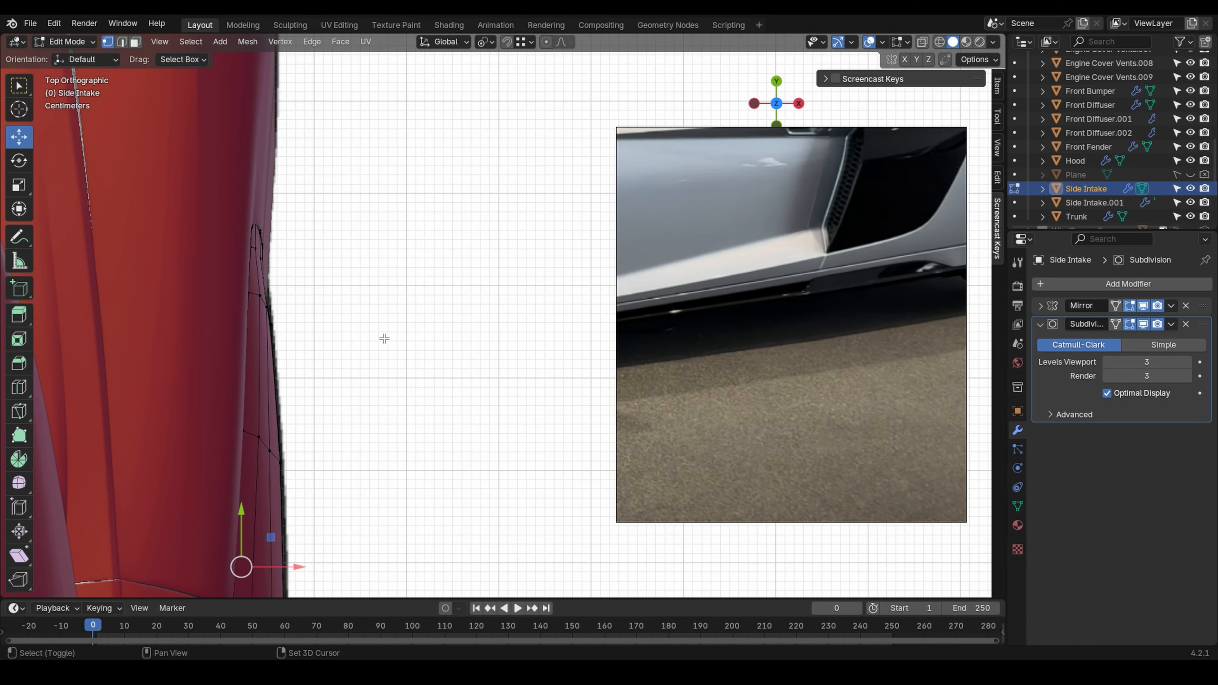
{"action": "key", "text": "alt+z"}
{"action": "key", "text": "alt+z"}
{"action": "middle_click_drag", "start_coordinate": [299, 303], "coordinate": [294, 207], "text": "shift"}
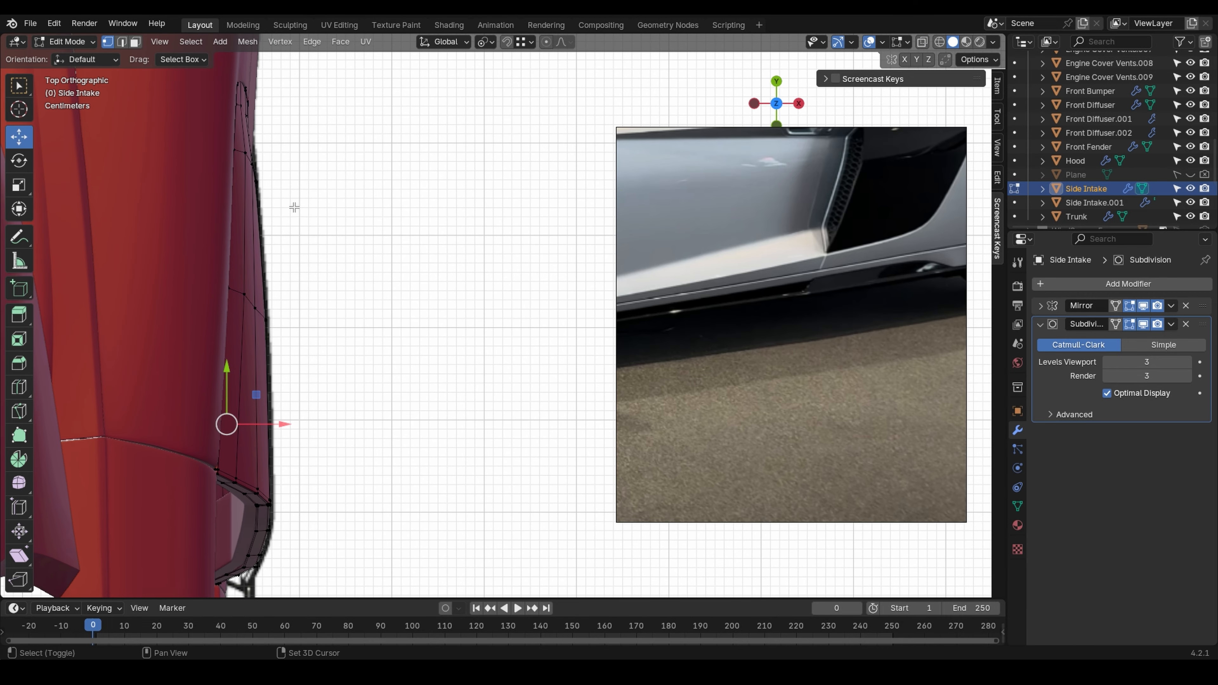
{"action": "middle_click_drag", "start_coordinate": [286, 461], "coordinate": [290, 368], "text": "shift"}
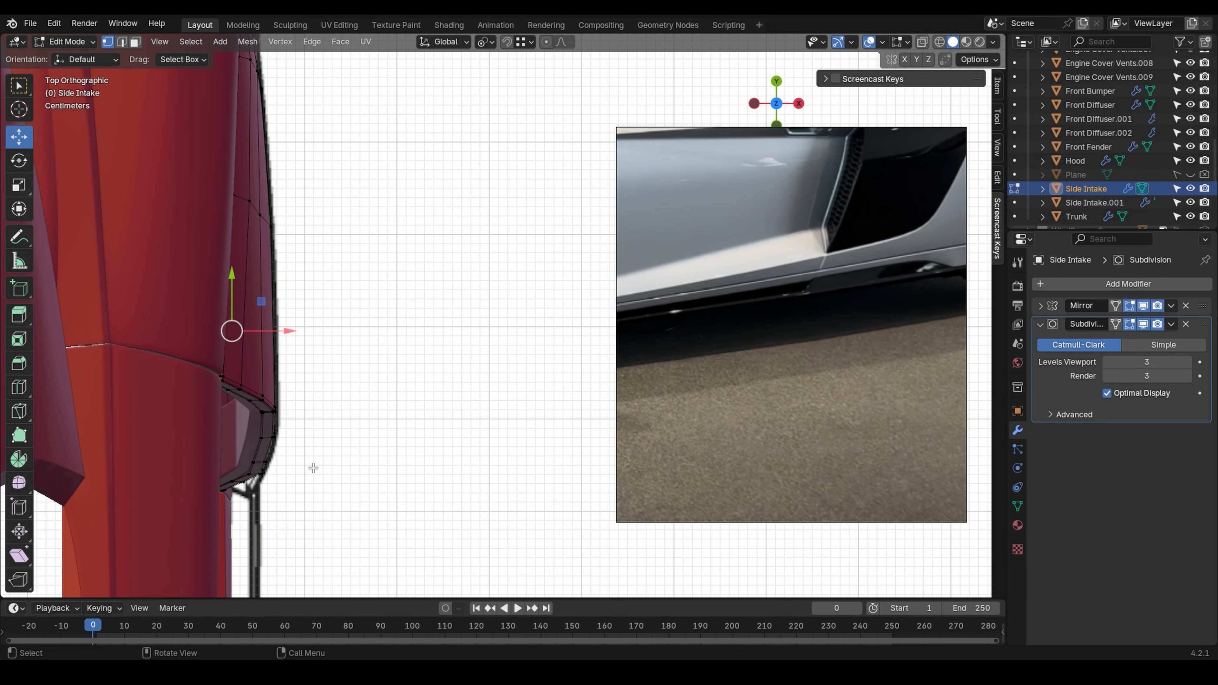
{"action": "middle_click_drag", "start_coordinate": [326, 489], "coordinate": [288, 438], "text": "shift"}
{"action": "middle_click_drag", "start_coordinate": [287, 439], "coordinate": [394, 285]}
{"action": "key", "text": "ctrl+Tab"}
{"action": "middle_click_drag", "start_coordinate": [323, 316], "coordinate": [286, 469], "text": "shift"}
{"action": "mouse_move", "coordinate": [369, 410]}
{"action": "middle_mouse_down"}
{"action": "mouse_move", "coordinate": [398, 387]}
{"action": "mouse_move", "coordinate": [356, 376]}
{"action": "mouse_move", "coordinate": [365, 358]}
{"action": "mouse_move", "coordinate": [369, 393]}
{"action": "middle_mouse_up"}
{"action": "scroll", "coordinate": [825, 264], "scroll_direction": "down", "scroll_amount": 3}
{"action": "scroll", "coordinate": [859, 206], "scroll_direction": "up", "scroll_amount": 6}
{"action": "scroll", "coordinate": [891, 196], "scroll_direction": "up", "scroll_amount": 3}
Step: Return to editing the side intake mesh, select the loop near its narrow end and fatten it by 0.00187 m
{"action": "key", "text": "Tab"}
{"action": "scroll", "coordinate": [410, 354], "scroll_direction": "up", "scroll_amount": 2}
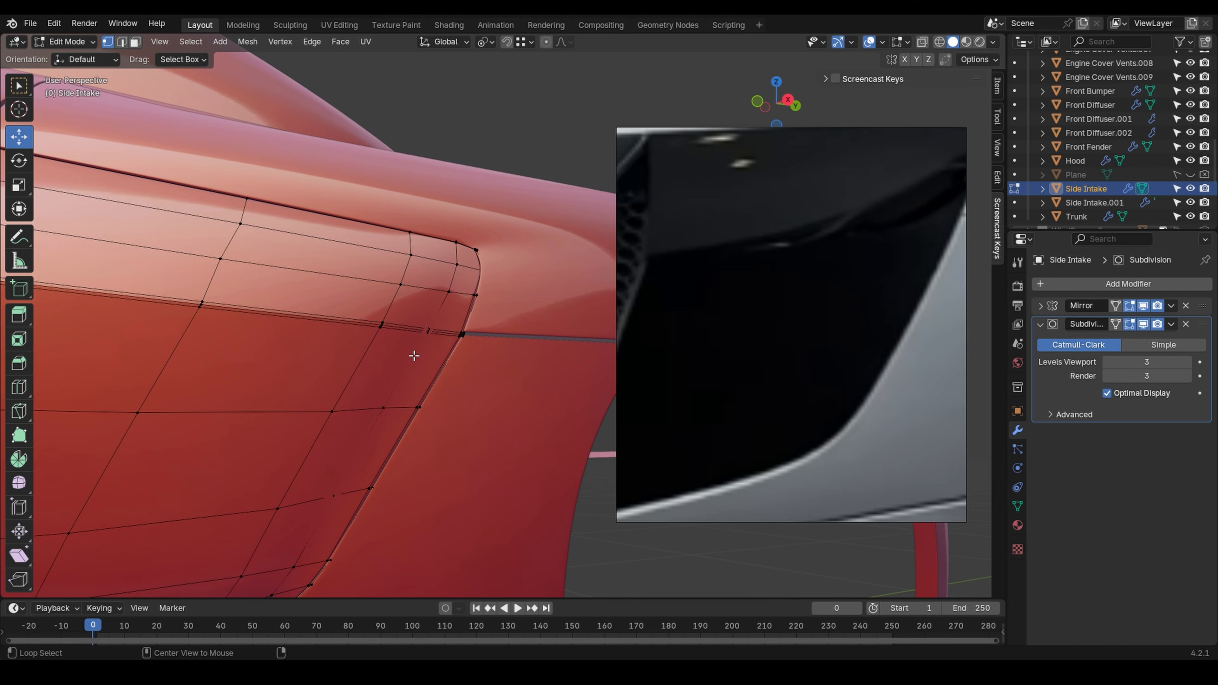
{"action": "left_click", "coordinate": [413, 356], "text": "alt"}
{"action": "middle_click_drag", "start_coordinate": [413, 355], "coordinate": [460, 382]}
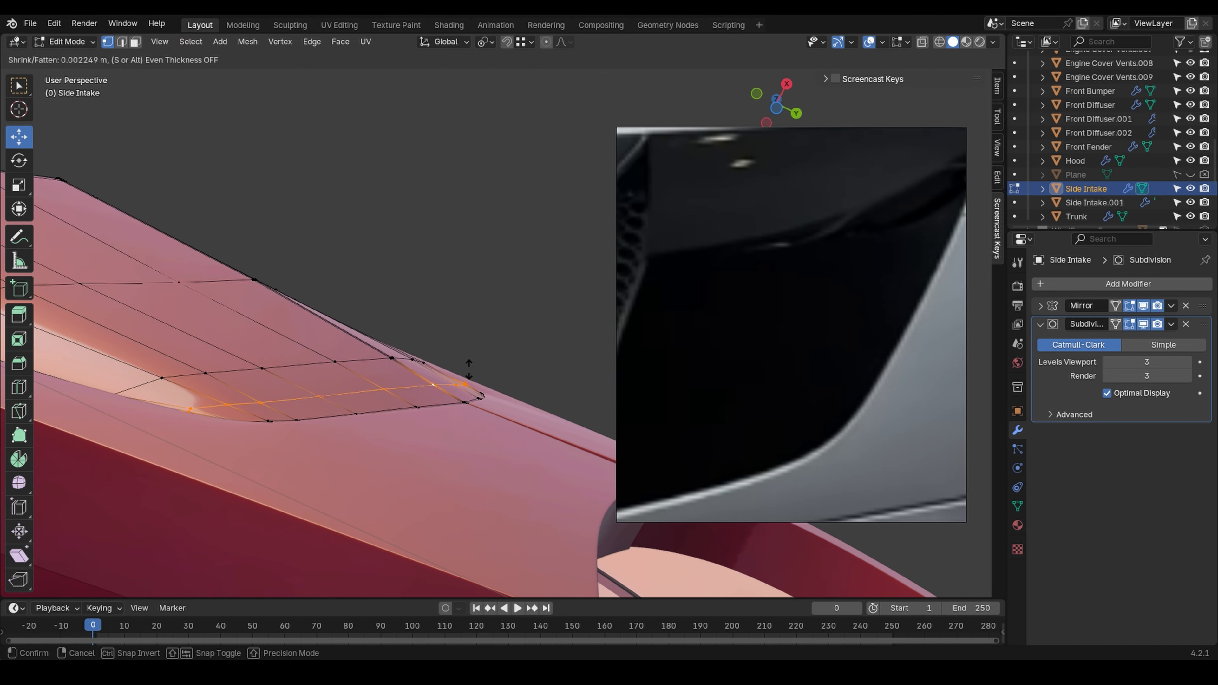
{"action": "left_click", "coordinate": [469, 371]}
Step: Move the upper-edge vertices of the loop near the narrow end in the negative X direction, toward the body
{"action": "middle_click_drag", "start_coordinate": [469, 371], "coordinate": [431, 258]}
{"action": "scroll", "coordinate": [431, 256], "scroll_direction": "up", "scroll_amount": 2}
{"action": "key", "text": "alt+z"}
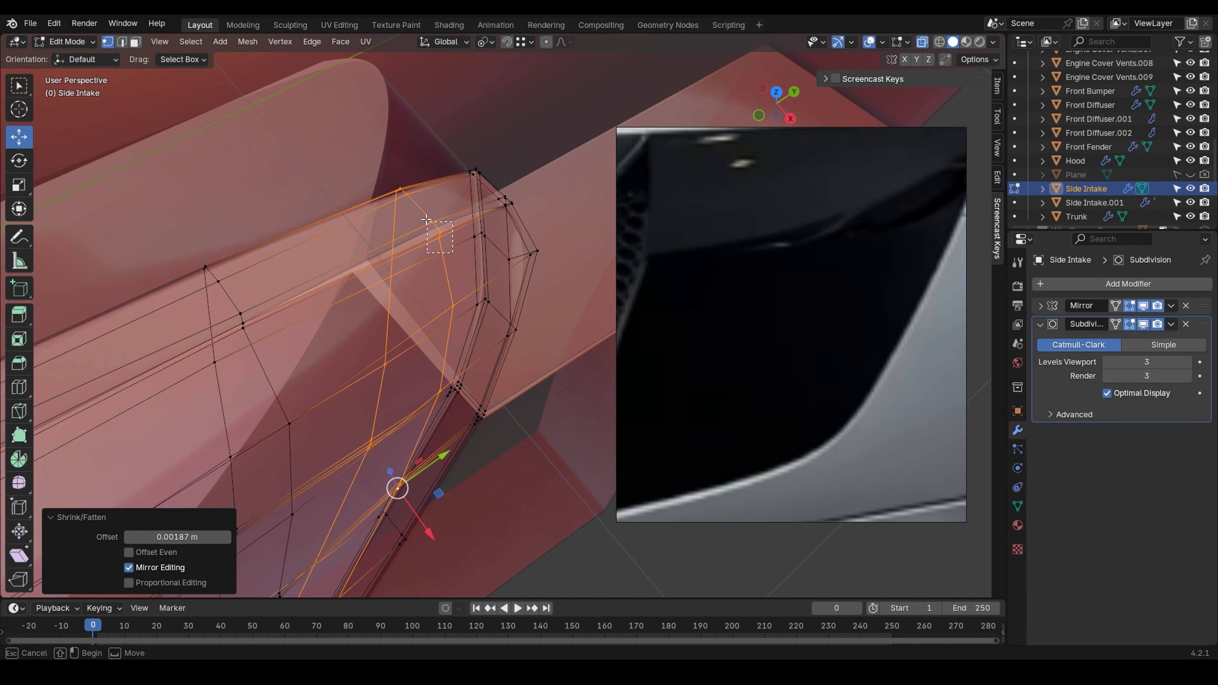
{"action": "left_click_drag", "start_coordinate": [426, 220], "coordinate": [426, 219]}
{"action": "key", "text": "alt+z"}
{"action": "key", "text": "g"}
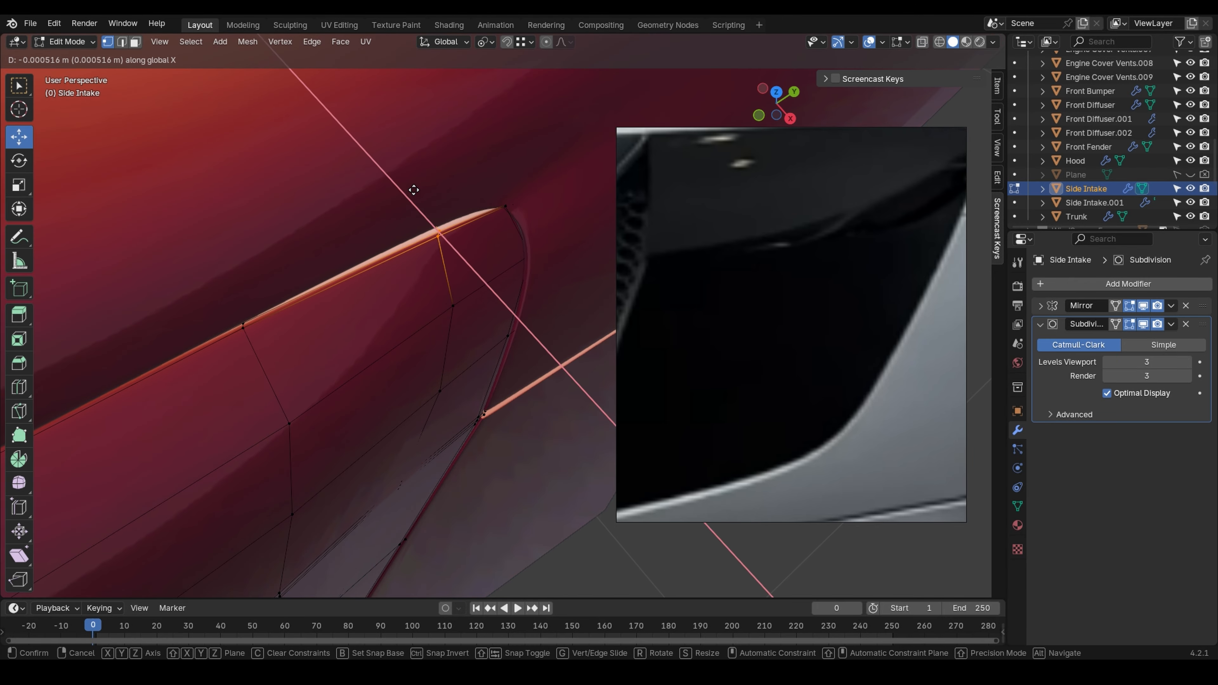
{"action": "left_click", "coordinate": [384, 140]}
Step: In top view, move the vertices at the lower corner of the intake opening 0.014864 m along X toward the blueprint outline
{"action": "middle_click_drag", "start_coordinate": [384, 140], "coordinate": [283, 407]}
{"action": "left_click_drag", "start_coordinate": [282, 407], "coordinate": [335, 391], "text": "shift"}
{"action": "middle_click_drag", "start_coordinate": [335, 391], "coordinate": [472, 187], "text": "shift"}
{"action": "middle_click_drag", "start_coordinate": [287, 408], "coordinate": [489, 154], "text": "shift"}
{"action": "scroll", "coordinate": [287, 394], "scroll_direction": "down", "scroll_amount": 2}
{"action": "scroll", "coordinate": [286, 394], "scroll_direction": "down", "scroll_amount": 3}
{"action": "middle_click_drag", "start_coordinate": [286, 394], "coordinate": [362, 272]}
{"action": "middle_click_drag", "start_coordinate": [408, 379], "coordinate": [321, 195], "text": "shift"}
{"action": "scroll", "coordinate": [274, 319], "scroll_direction": "up", "scroll_amount": 8}
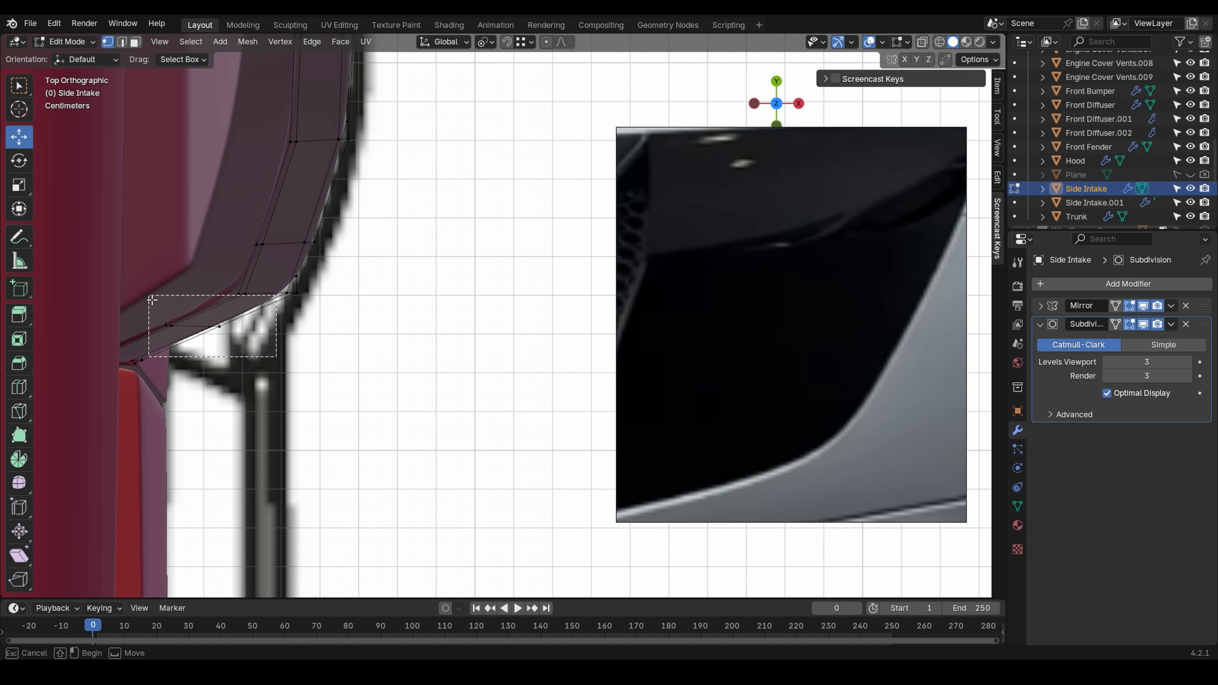
{"action": "left_click_drag", "start_coordinate": [147, 314], "coordinate": [146, 314]}
{"action": "key", "text": "alt+z"}
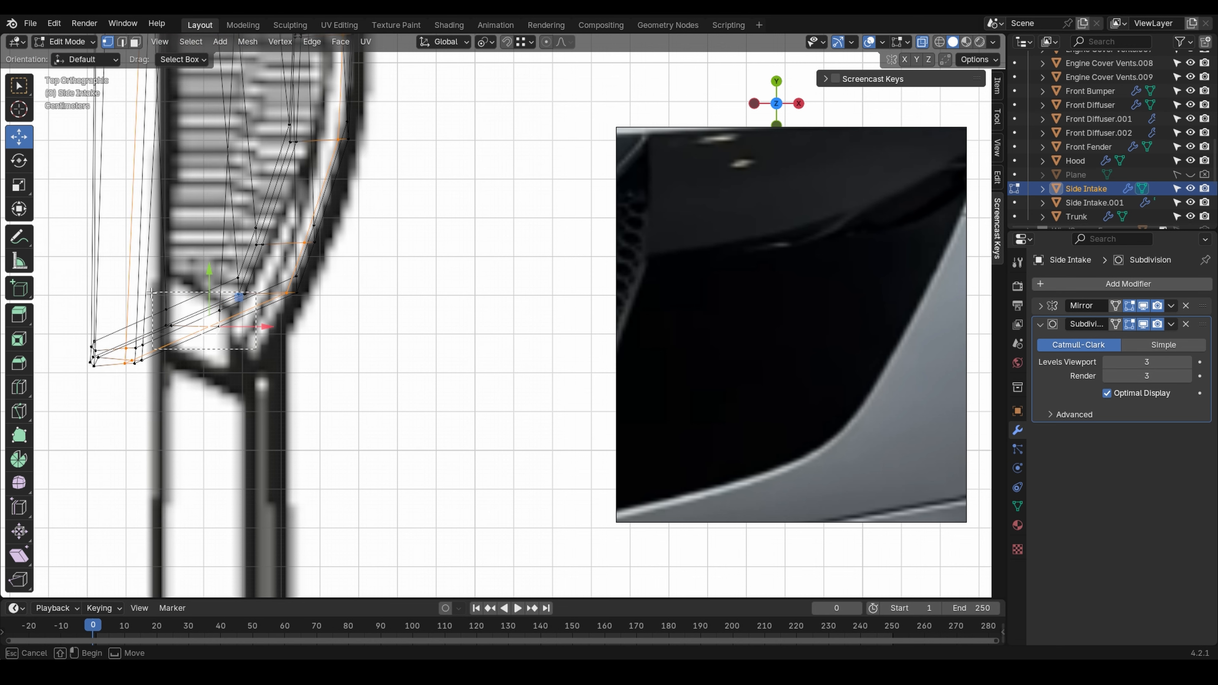
{"action": "middle_click_drag", "start_coordinate": [257, 326], "coordinate": [288, 232]}
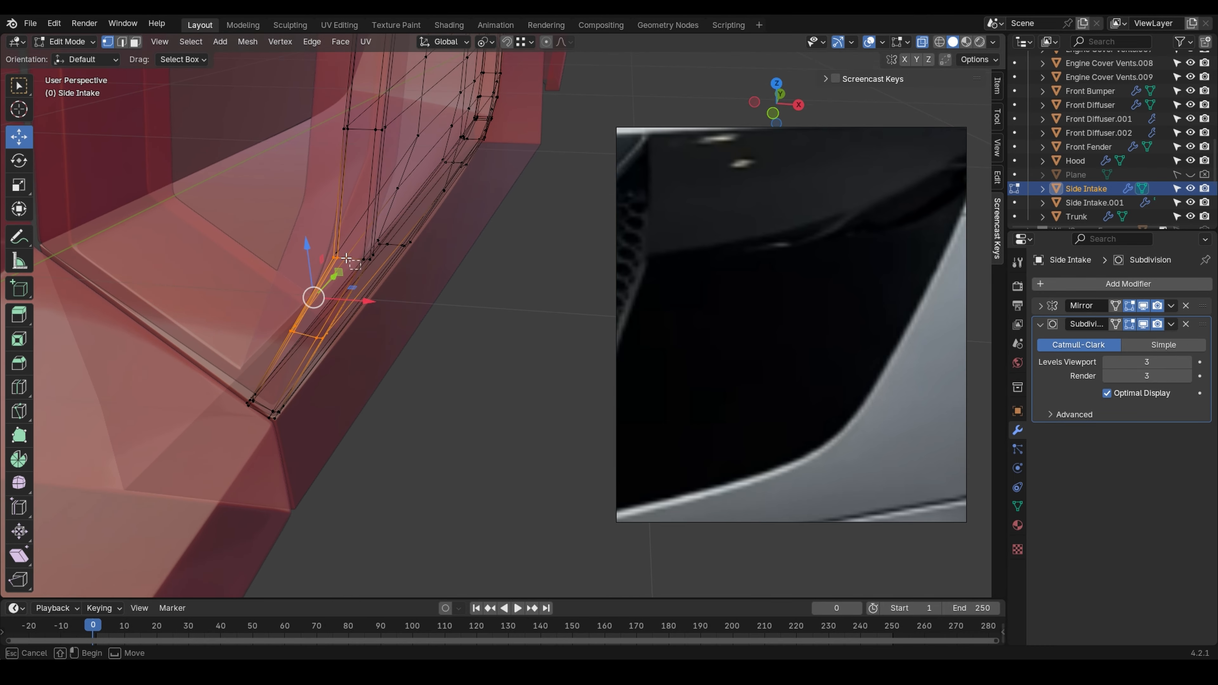
{"action": "key", "text": "KP_7"}
{"action": "key", "text": "g"}
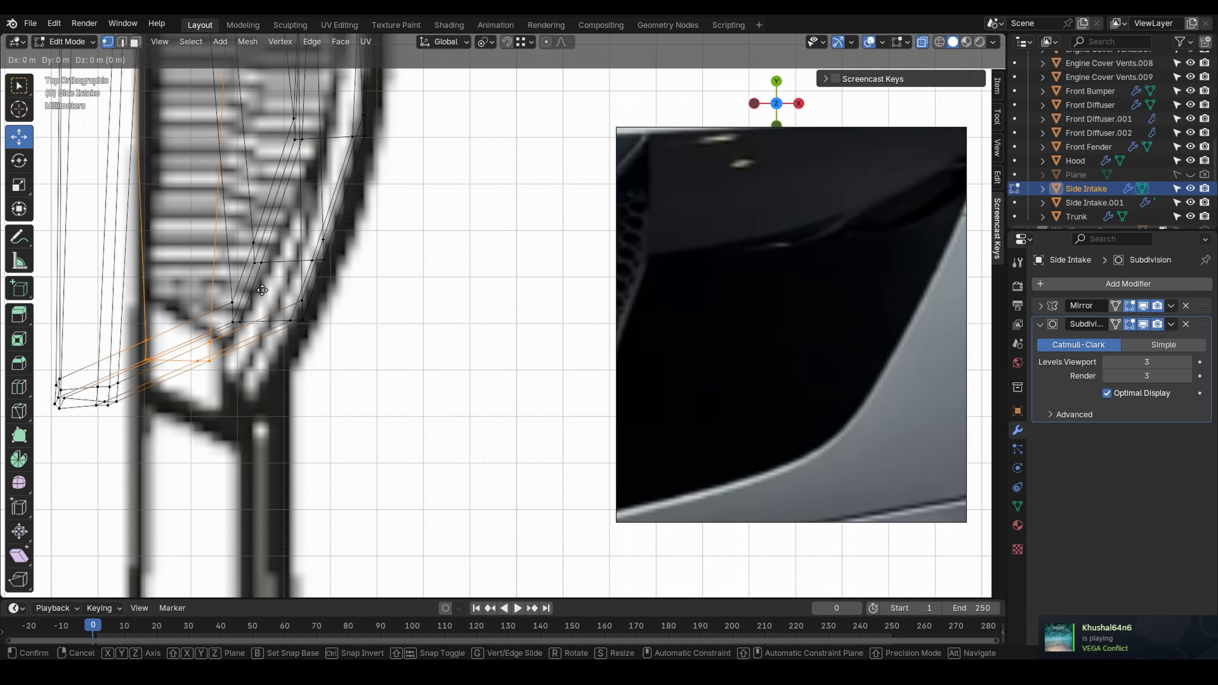
{"action": "key", "text": "x"}
{"action": "left_click", "coordinate": [330, 303]}
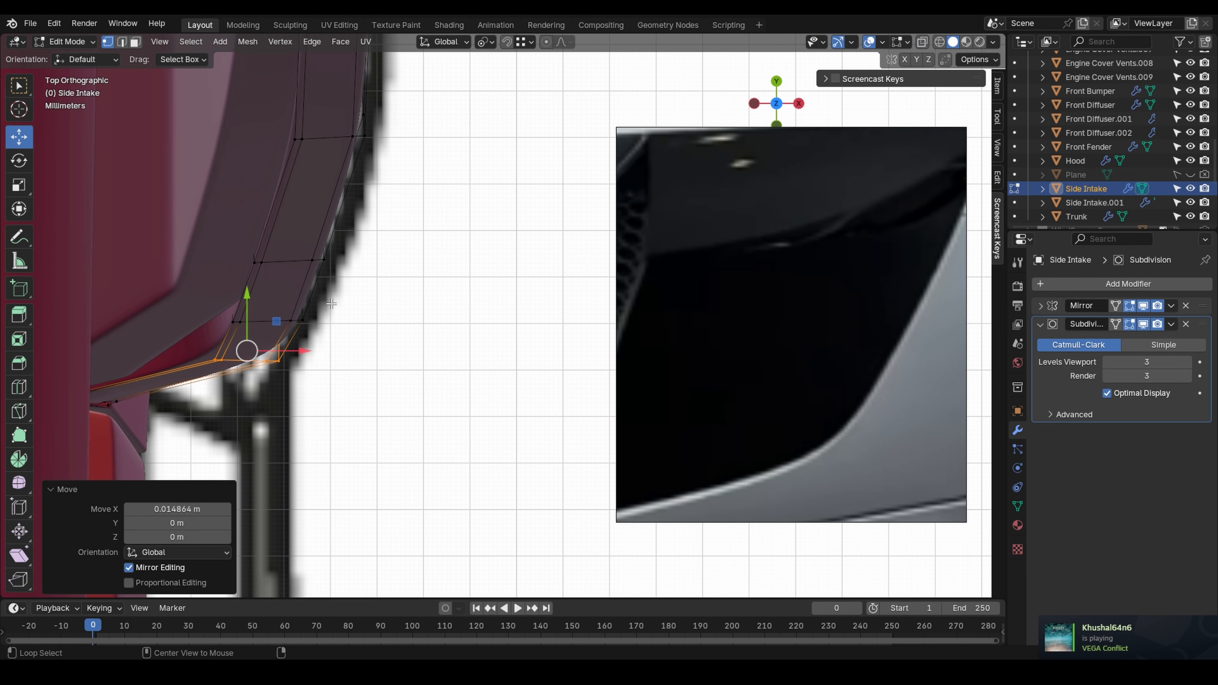
Step: Select the inner intake object Side Intake.001 and switch it to Edit Mode
{"action": "middle_click_drag", "start_coordinate": [317, 328], "coordinate": [310, 325]}
{"action": "left_click", "coordinate": [233, 319]}
{"action": "left_click", "coordinate": [226, 321]}
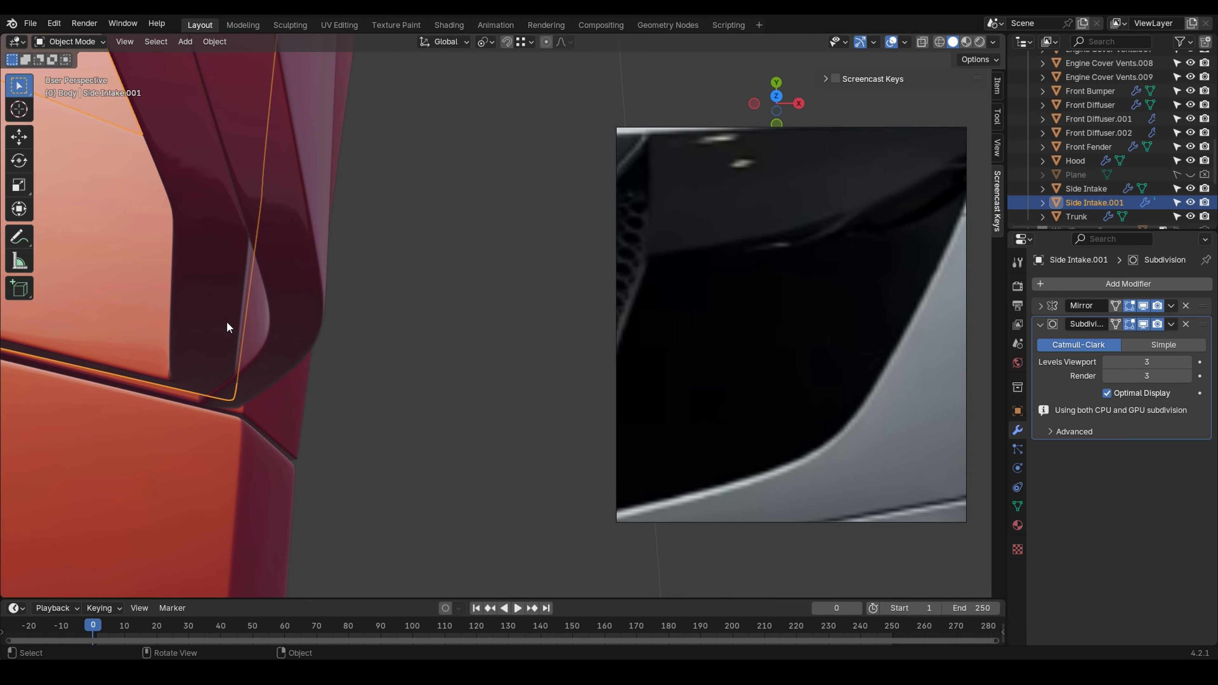
{"action": "key", "text": "ctrl+Tab"}
{"action": "left_click", "coordinate": [336, 331]}
Step: Add a centred loop cut across the lower corner section of Side Intake.001
{"action": "key", "text": "KP_7"}
{"action": "middle_click_drag", "start_coordinate": [309, 358], "coordinate": [288, 335]}
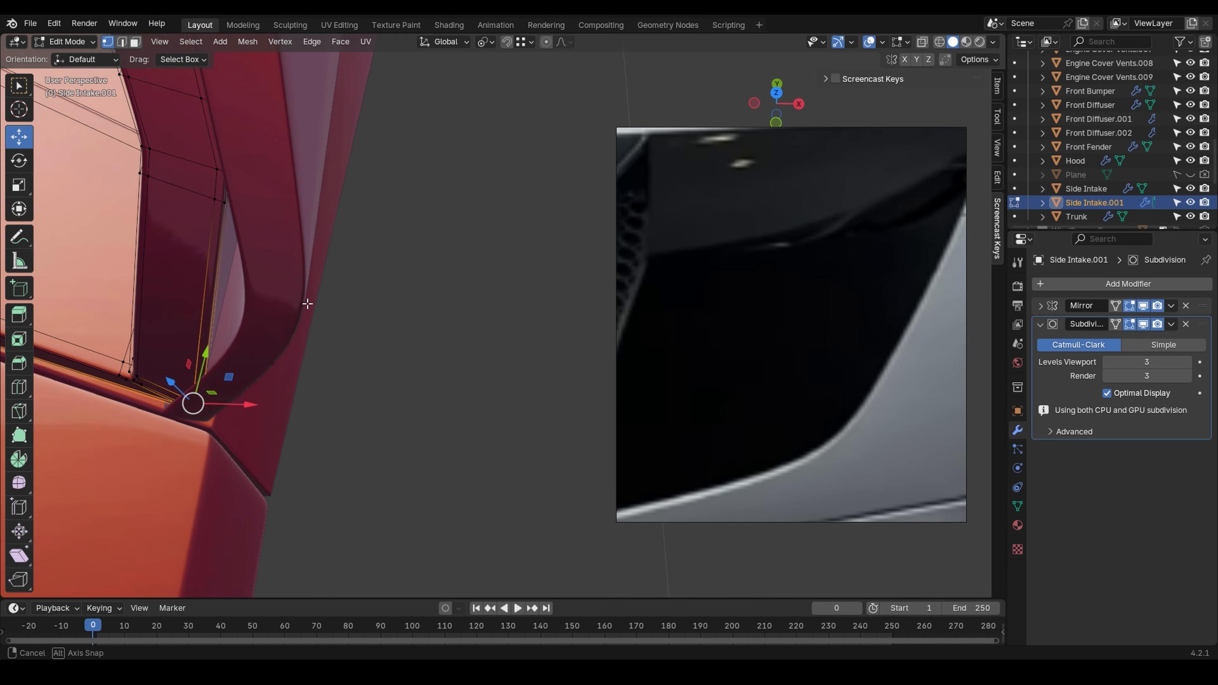
{"action": "key", "text": "ctrl+r"}
{"action": "left_click", "coordinate": [194, 294]}
{"action": "right_click", "coordinate": [194, 293]}
Step: Select the outer vertices of the new loop and move them along X toward the blueprint outline, finishing with a further 0.00282 m
{"action": "key", "text": "alt+z"}
{"action": "key", "text": "b"}
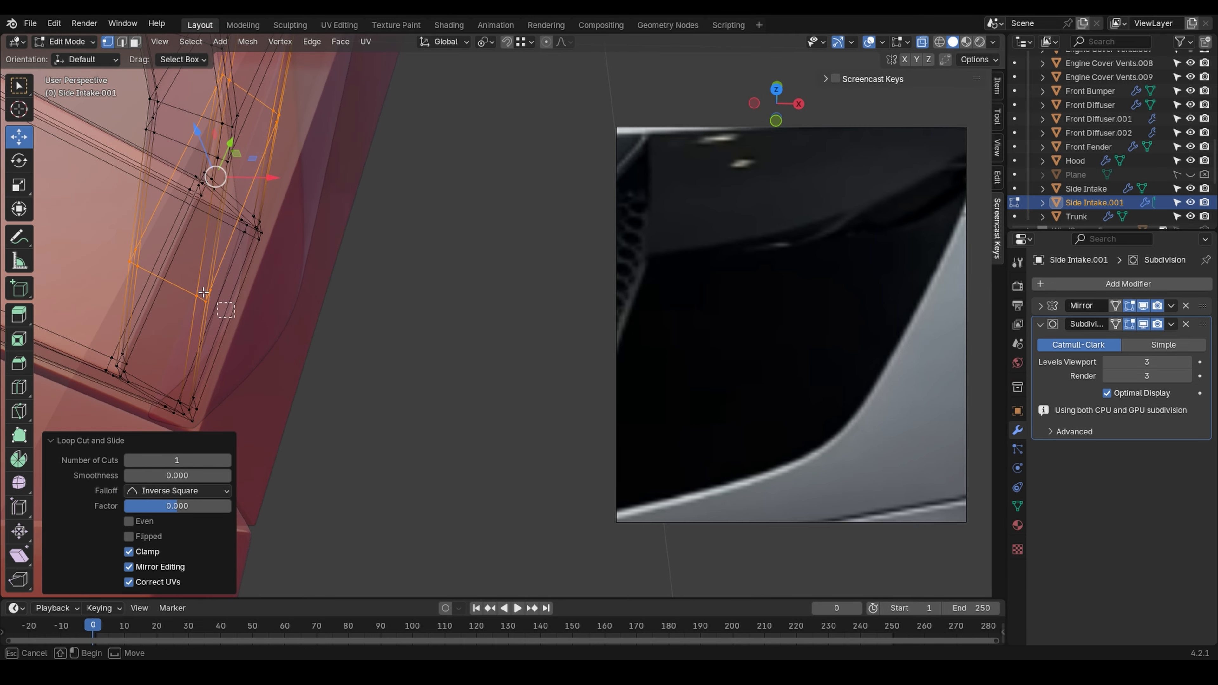
{"action": "left_click_drag", "start_coordinate": [115, 234], "coordinate": [116, 233]}
{"action": "key", "text": "KP_7"}
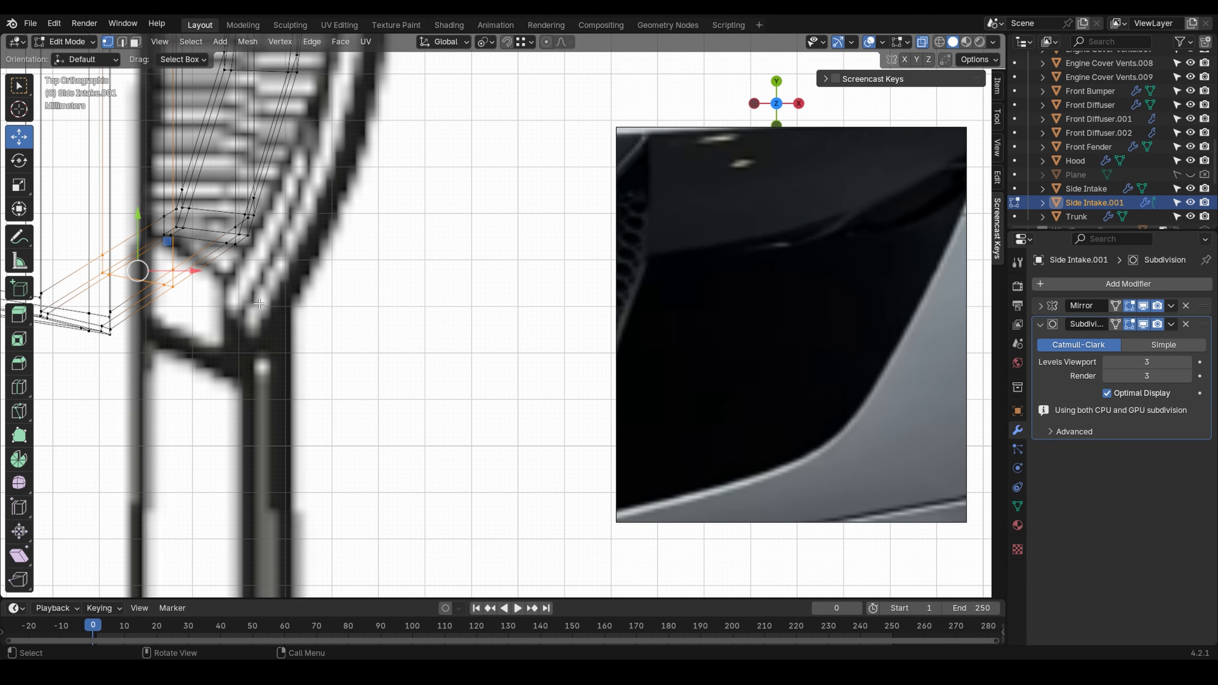
{"action": "key", "text": "alt+z"}
{"action": "key", "text": "g"}
{"action": "key", "text": "x"}
{"action": "left_click", "coordinate": [296, 307]}
{"action": "middle_click_drag", "start_coordinate": [296, 307], "coordinate": [182, 188]}
{"action": "key", "text": "g"}
{"action": "key", "text": "x"}
{"action": "left_click", "coordinate": [326, 219]}
Step: Select the outer vertices of the loop just above the new one and move them 0.002207 m along X
{"action": "key", "text": "alt+z"}
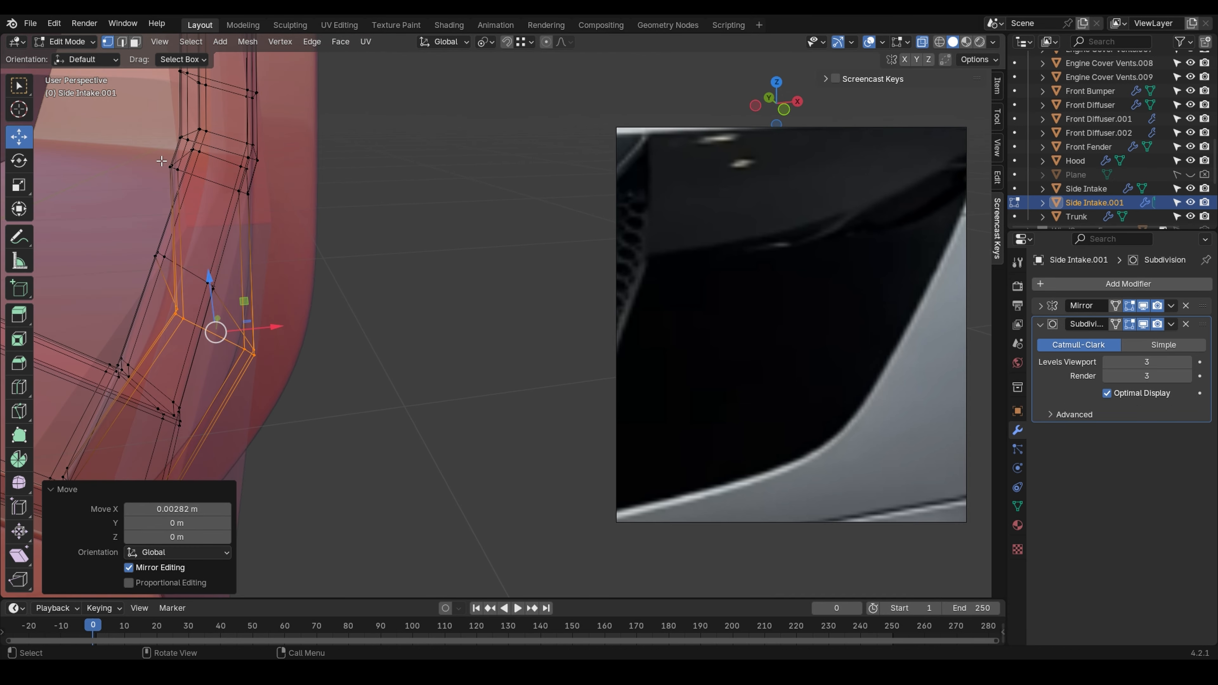
{"action": "left_click_drag", "start_coordinate": [267, 216], "coordinate": [267, 216]}
{"action": "middle_click_drag", "start_coordinate": [266, 216], "coordinate": [318, 234]}
{"action": "key", "text": "alt+z"}
{"action": "key", "text": "g"}
{"action": "key", "text": "x"}
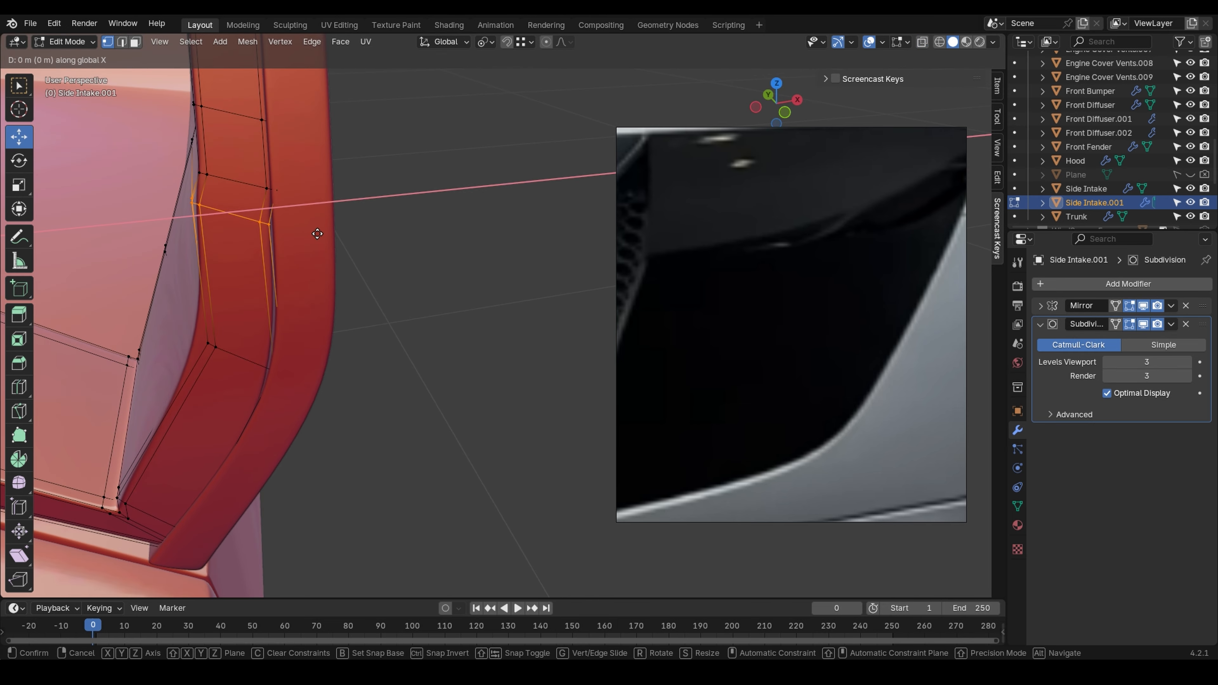
{"action": "left_click", "coordinate": [409, 251]}
Step: Switch to editing the outer Side Intake object and add a loop cut near its lower end with a slide factor of -0.515
{"action": "middle_click_drag", "start_coordinate": [409, 251], "coordinate": [243, 263]}
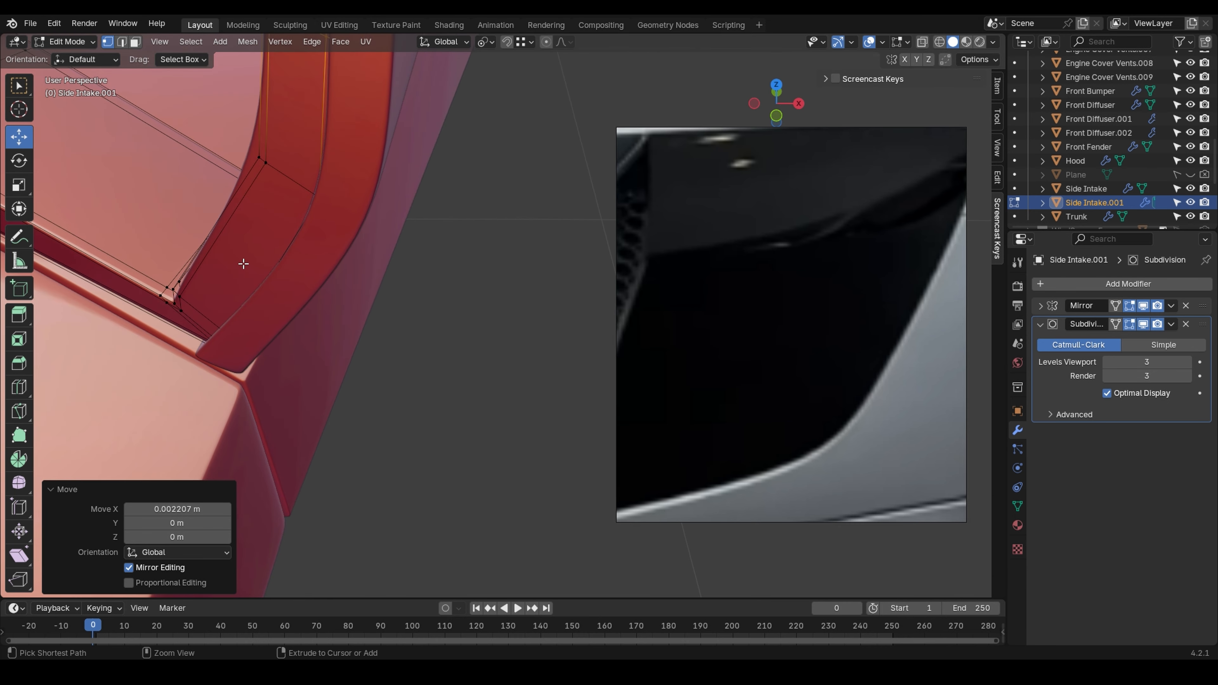
{"action": "left_click", "coordinate": [237, 320]}
{"action": "key", "text": "ctrl+Tab"}
{"action": "left_click", "coordinate": [321, 335]}
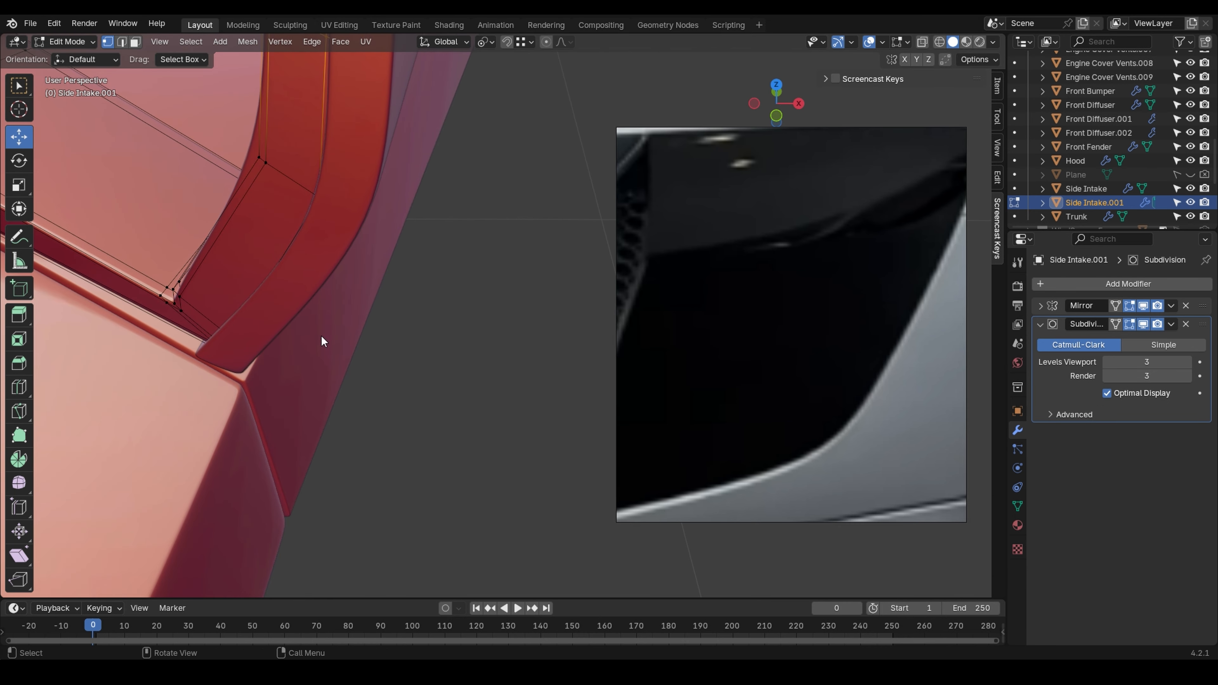
{"action": "left_click", "coordinate": [258, 332]}
{"action": "key", "text": "ctrl+Tab"}
{"action": "left_click", "coordinate": [362, 342]}
{"action": "key", "text": "ctrl+r"}
{"action": "left_click", "coordinate": [307, 293]}
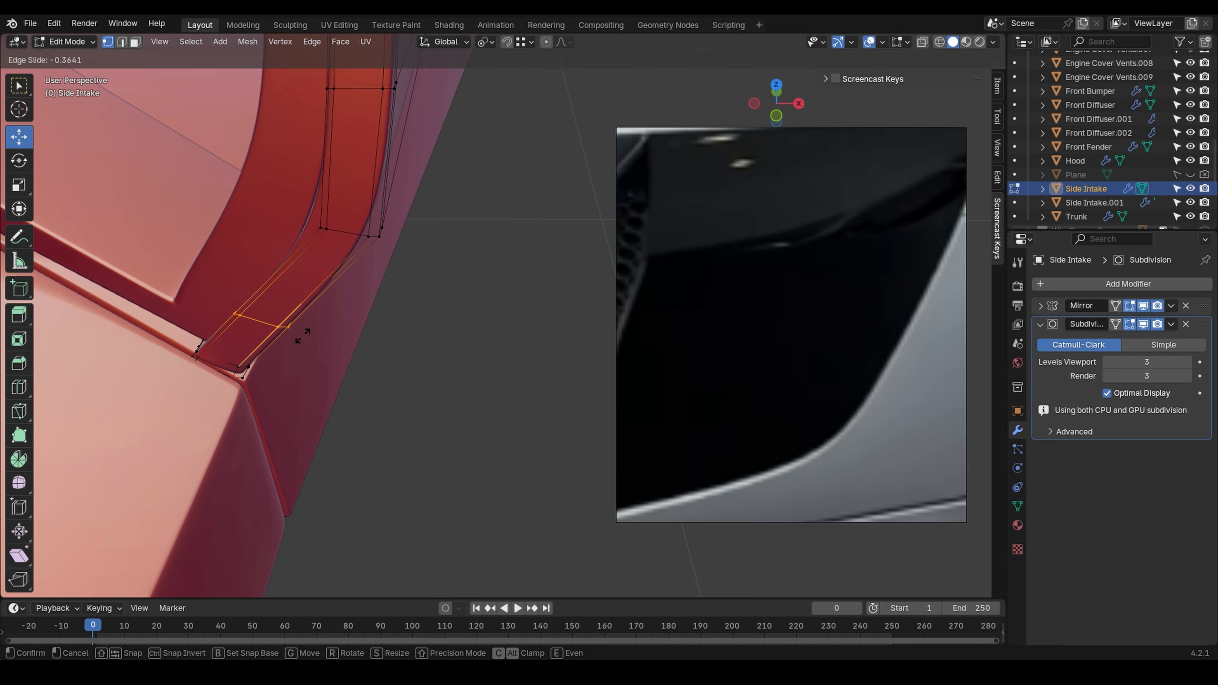
{"action": "left_click", "coordinate": [296, 337]}
Step: Select the outer vertices of the new Side Intake loop and, in top view, move them 0.018339 m along X toward the blueprint
{"action": "key", "text": "grave"}
{"action": "left_click", "coordinate": [336, 316]}
{"action": "middle_click_drag", "start_coordinate": [459, 353], "coordinate": [452, 99], "text": "shift"}
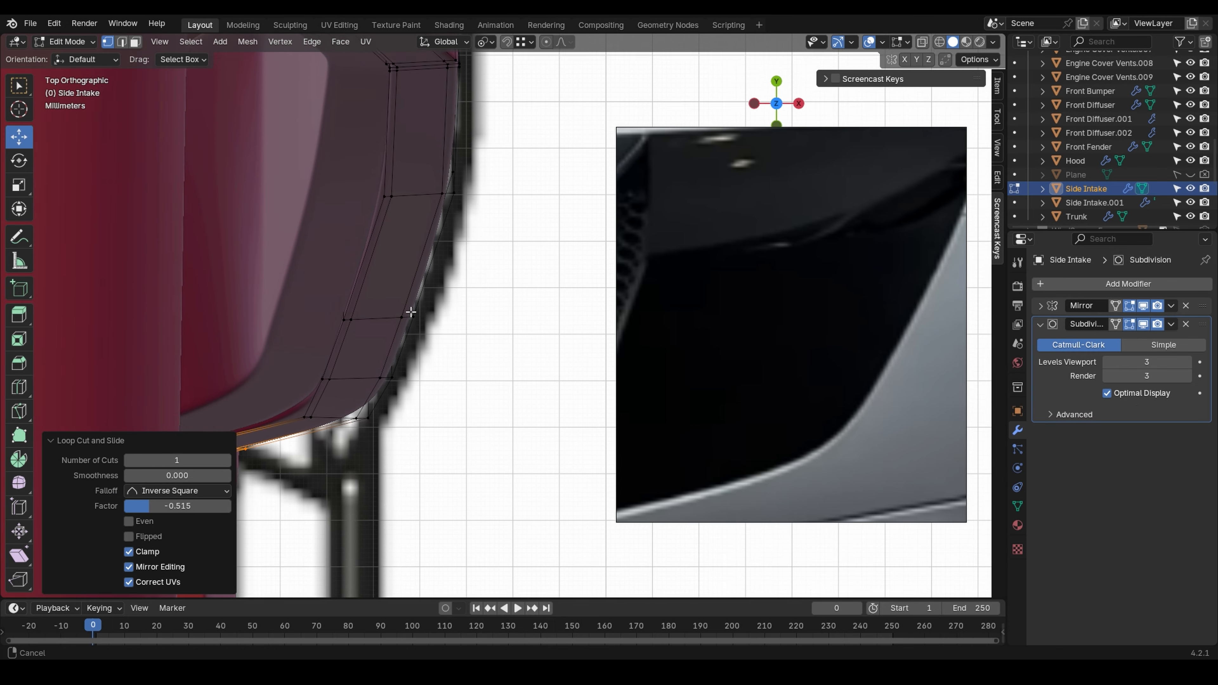
{"action": "middle_click_drag", "start_coordinate": [413, 310], "coordinate": [410, 228], "text": "shift"}
{"action": "scroll", "coordinate": [309, 355], "scroll_direction": "up", "scroll_amount": 1}
{"action": "middle_click_drag", "start_coordinate": [308, 355], "coordinate": [309, 292], "text": "shift"}
{"action": "key", "text": "alt+z"}
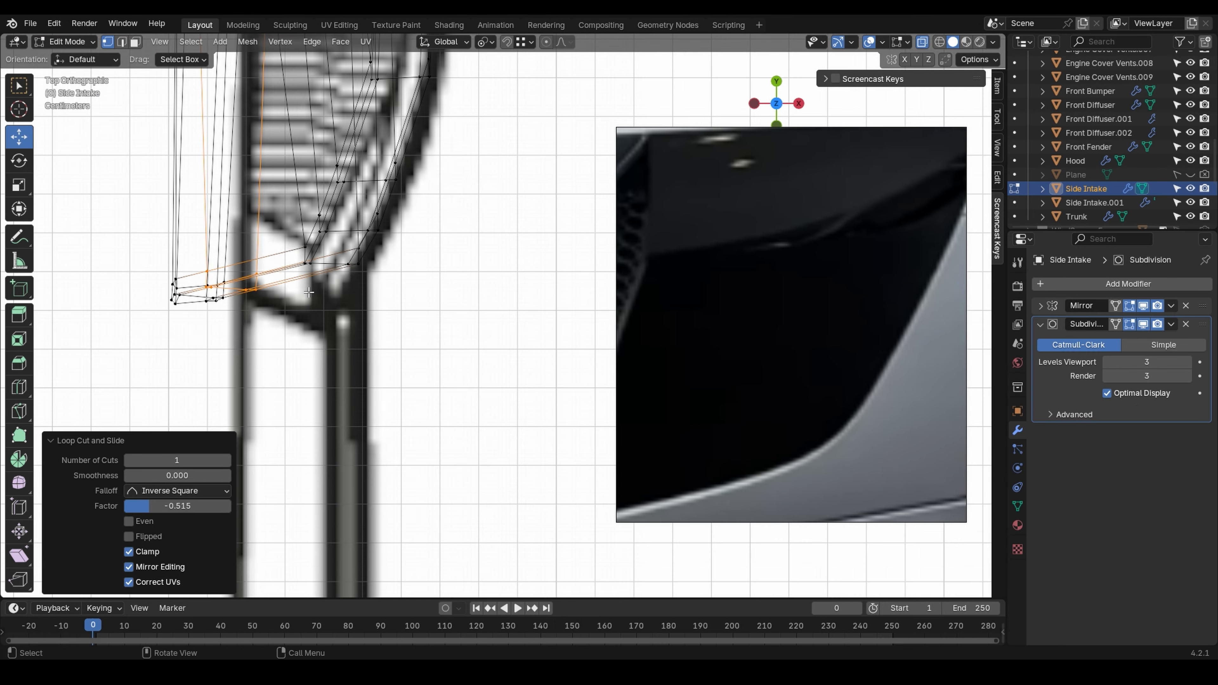
{"action": "scroll", "coordinate": [308, 292], "scroll_direction": "down", "scroll_amount": 1}
{"action": "scroll", "coordinate": [307, 296], "scroll_direction": "up", "scroll_amount": 1}
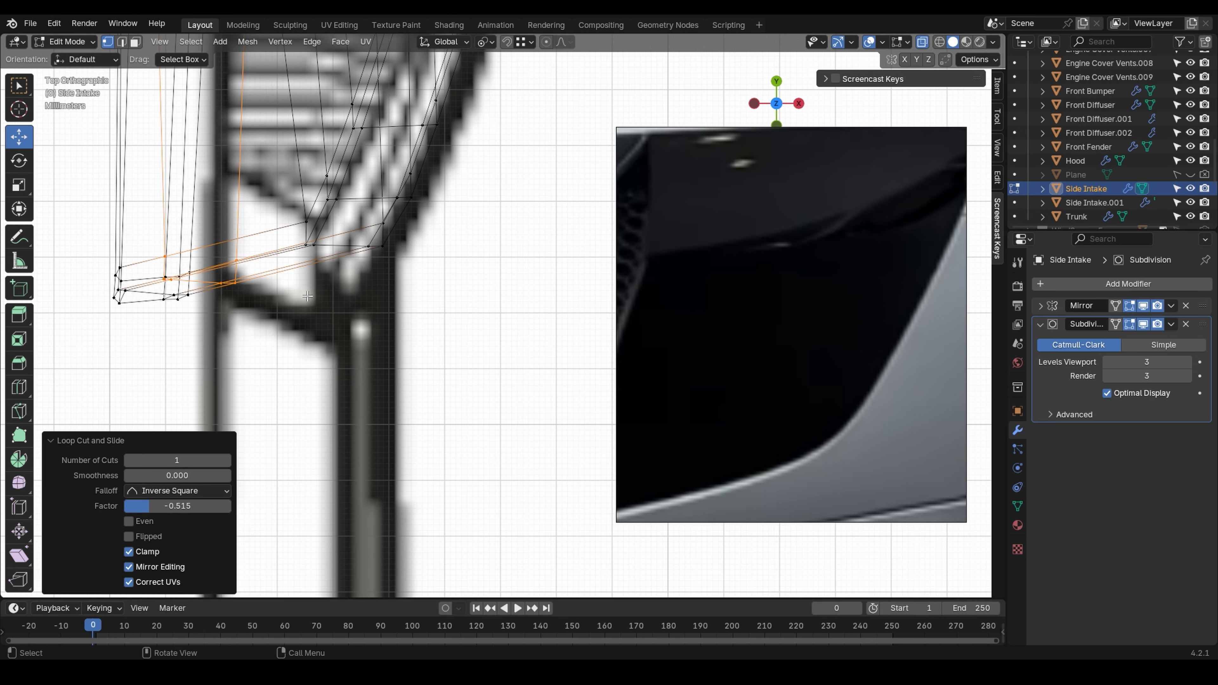
{"action": "middle_click_drag", "start_coordinate": [249, 294], "coordinate": [295, 350], "text": "shift"}
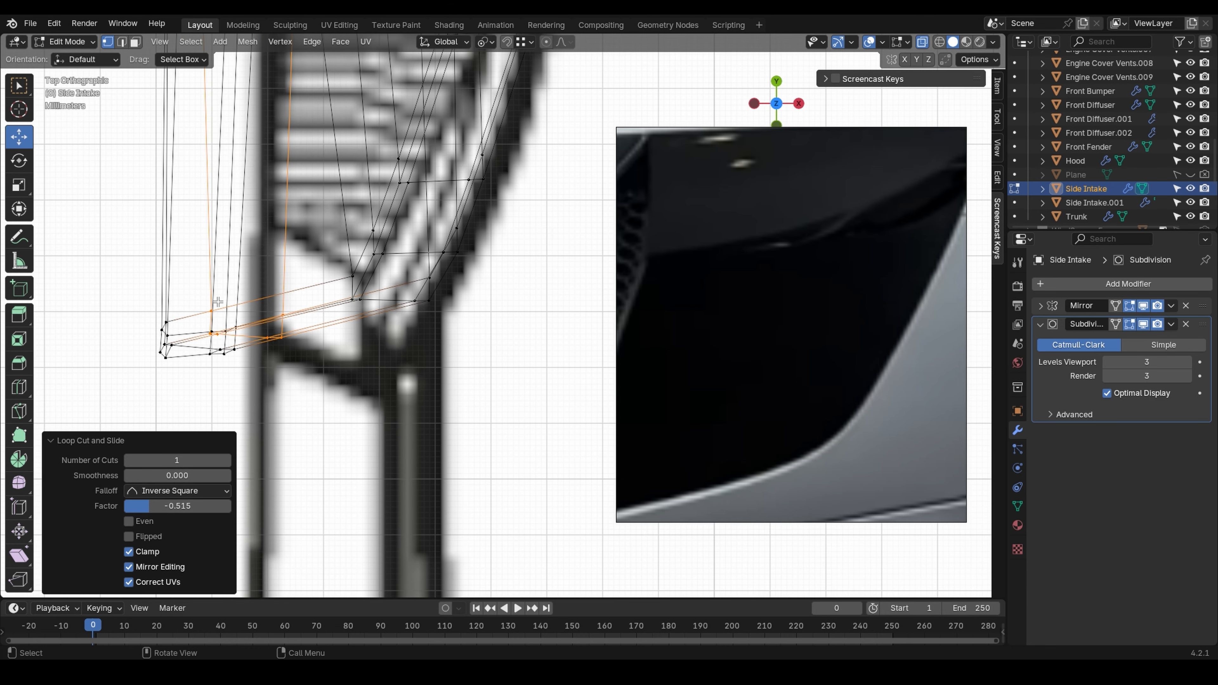
{"action": "mouse_move", "coordinate": [217, 301]}
{"action": "middle_mouse_down"}
{"action": "mouse_move", "coordinate": [287, 288]}
{"action": "mouse_move", "coordinate": [429, 210]}
{"action": "mouse_move", "coordinate": [555, 195]}
{"action": "middle_mouse_up"}
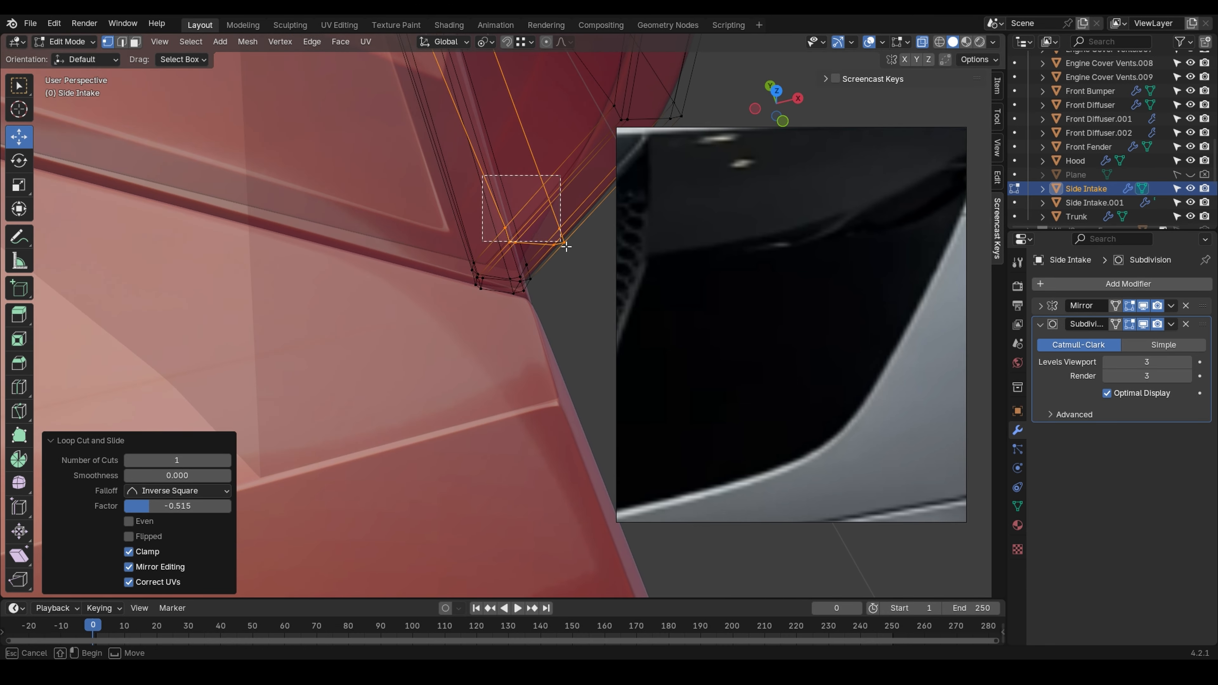
{"action": "left_click_drag", "start_coordinate": [566, 246], "coordinate": [579, 258]}
{"action": "key", "text": "KP_7"}
{"action": "middle_click_drag", "start_coordinate": [644, 257], "coordinate": [355, 328], "text": "shift"}
{"action": "key", "text": "alt+z"}
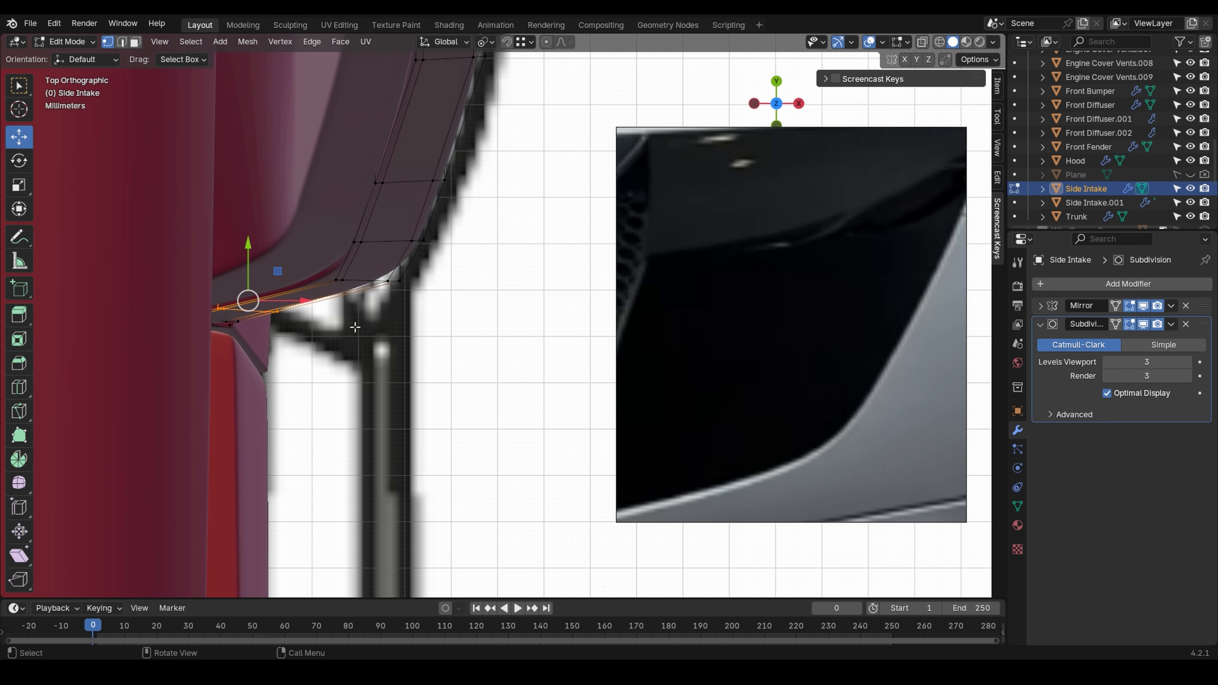
{"action": "key", "text": "g"}
{"action": "key", "text": "x"}
{"action": "left_click", "coordinate": [439, 347]}
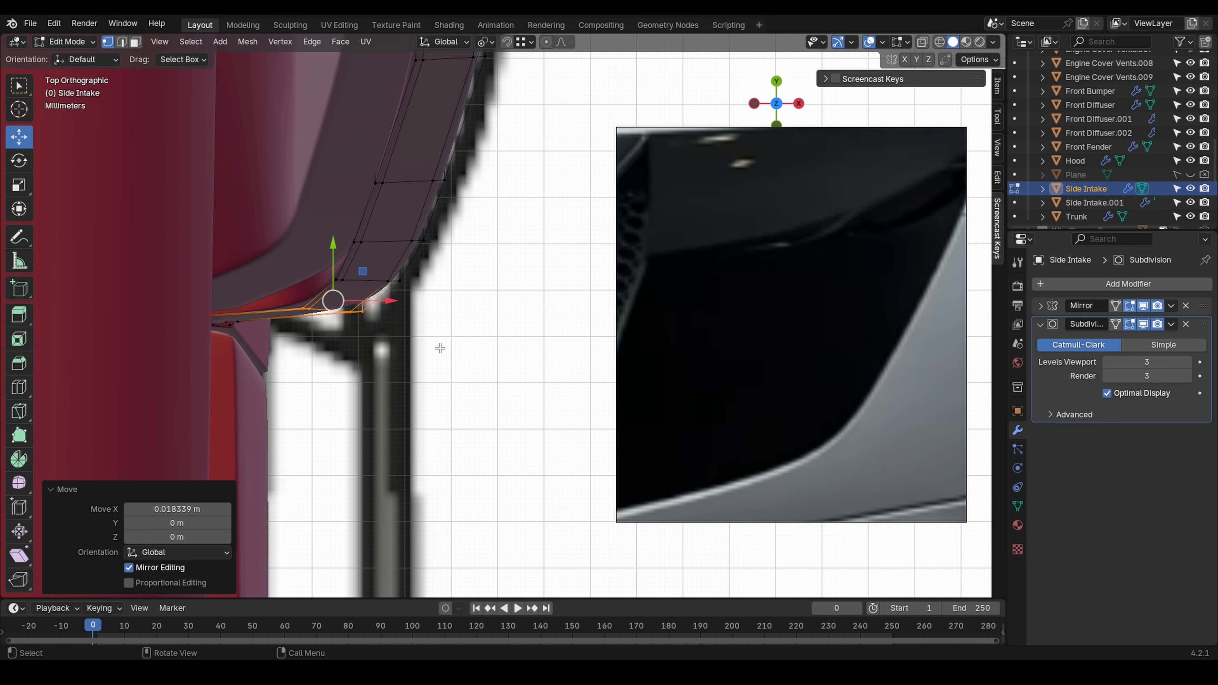
Step: Try to move the same loop vertices about 0.0093 m in the negative Y direction
{"action": "key", "text": "g"}
{"action": "key", "text": "y"}
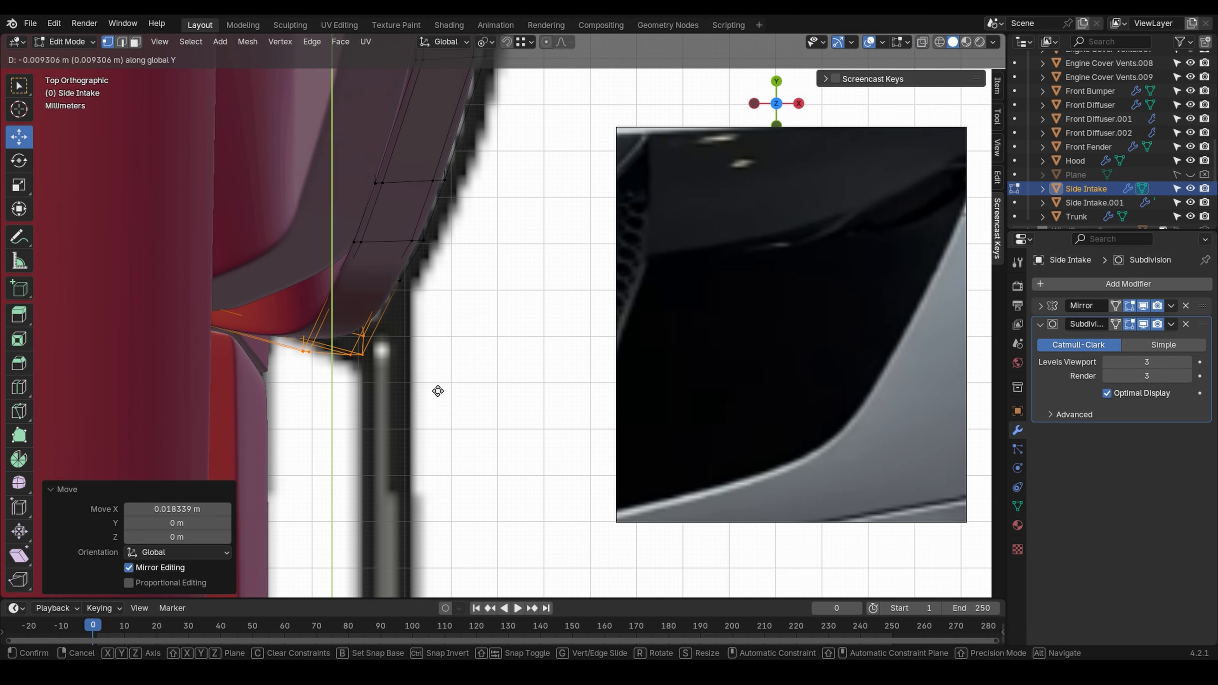
{"action": "left_click", "coordinate": [438, 391]}
Step: Try to shift only the inner vertices of the loop 0.003695 m along Y
{"action": "key", "text": "alt+z"}
{"action": "left_click_drag", "start_coordinate": [324, 367], "coordinate": [292, 298]}
{"action": "key", "text": "alt+z"}
{"action": "key", "text": "g"}
{"action": "key", "text": "y"}
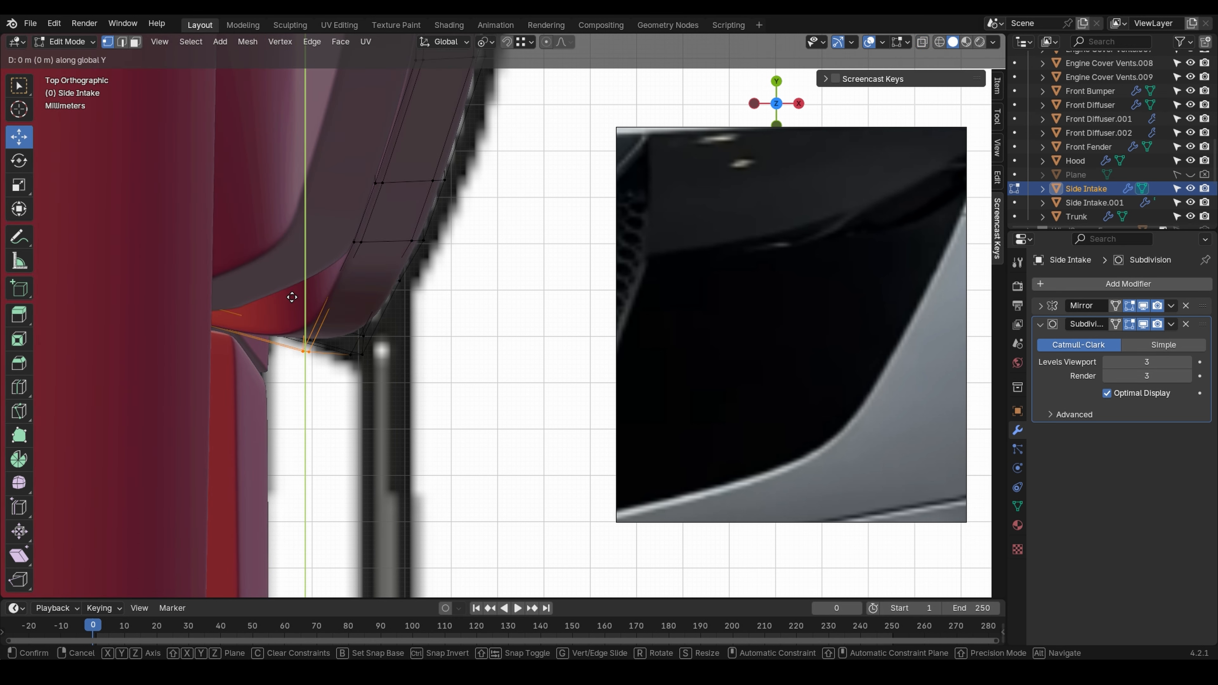
{"action": "left_click", "coordinate": [291, 279]}
{"action": "key", "text": "ctrl+z"}
{"action": "key", "text": "alt+z"}
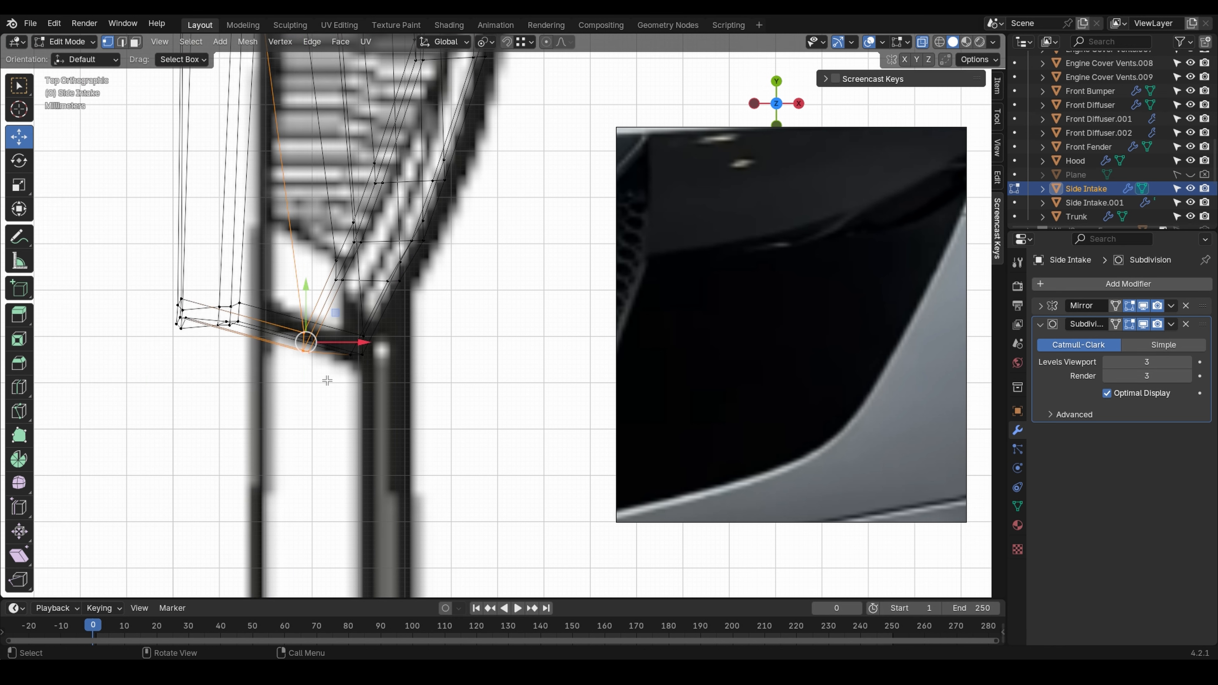
{"action": "left_click", "coordinate": [281, 275]}
{"action": "key", "text": "alt+z"}
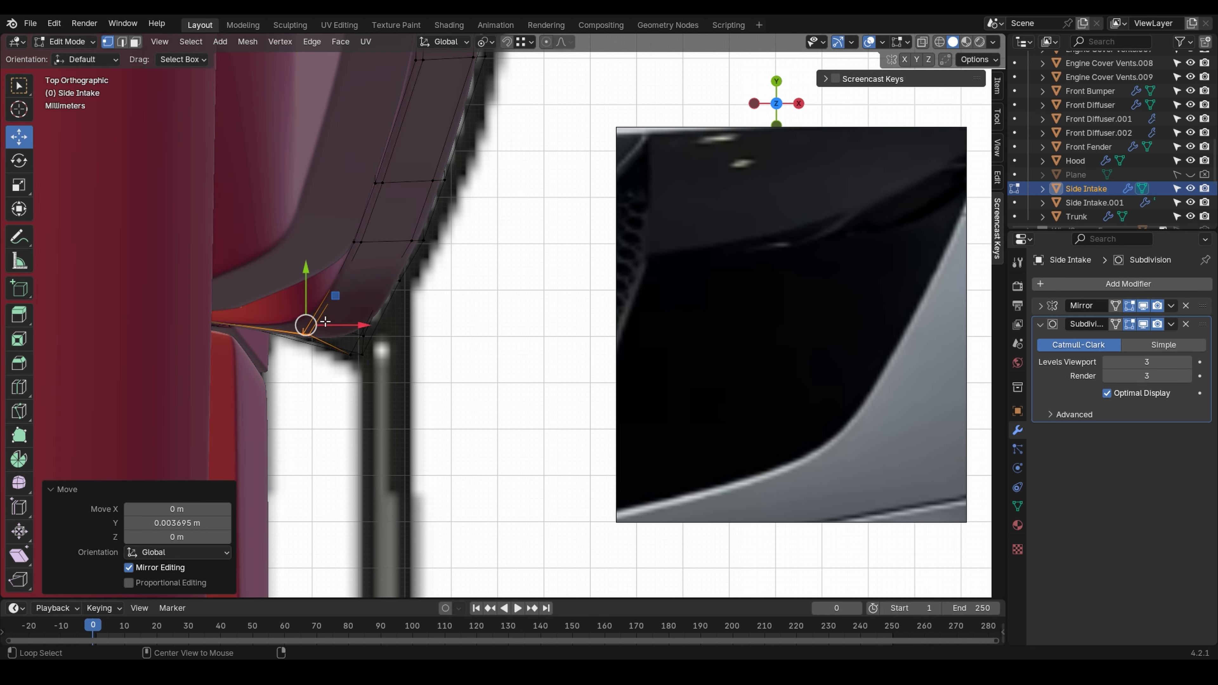
Step: Check the lower corner against the side blueprint and undo the Y moves of the loop vertices
{"action": "middle_click_drag", "start_coordinate": [307, 321], "coordinate": [411, 279]}
{"action": "key", "text": "alt+z"}
{"action": "key", "text": "alt+z"}
{"action": "key", "text": "alt+z"}
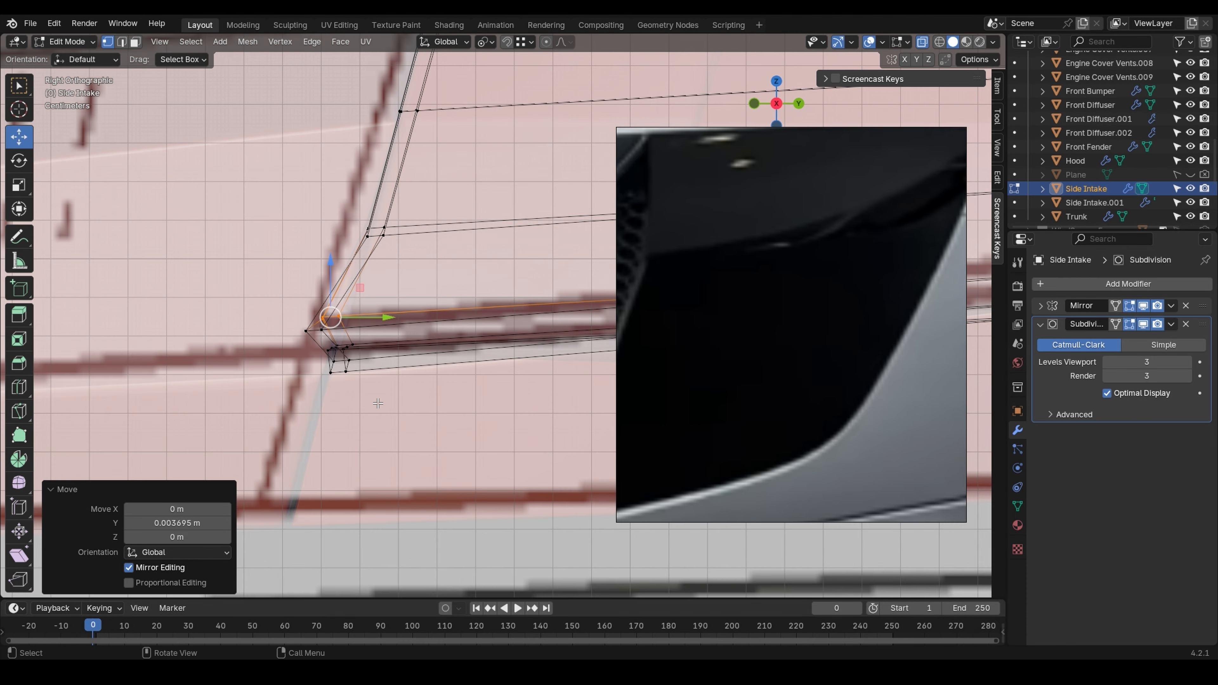
{"action": "key", "text": "alt+z"}
{"action": "key", "text": "ctrl+z"}
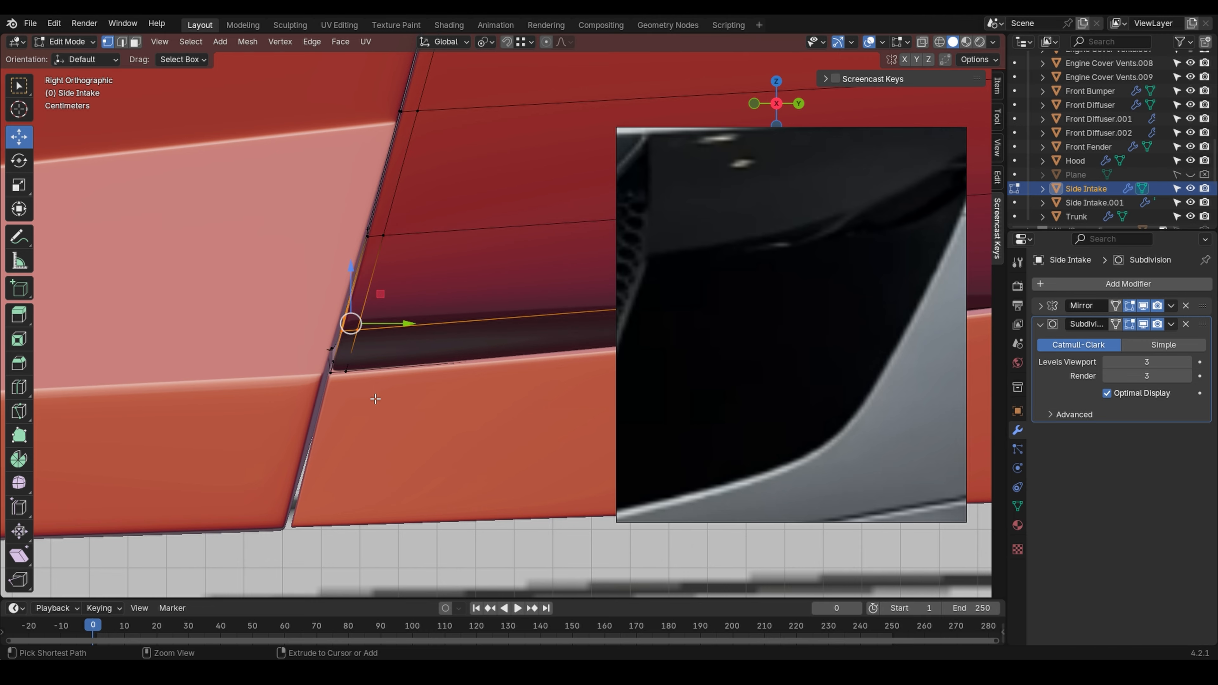
Step: Switch to editing Side Intake.001 and add a centred loop cut across its lower corner section
{"action": "middle_click_drag", "start_coordinate": [375, 299], "coordinate": [374, 271]}
{"action": "key", "text": "ctrl+Tab"}
{"action": "left_click", "coordinate": [264, 272]}
{"action": "left_click", "coordinate": [283, 258]}
{"action": "key", "text": "ctrl+Tab"}
{"action": "left_click", "coordinate": [438, 270]}
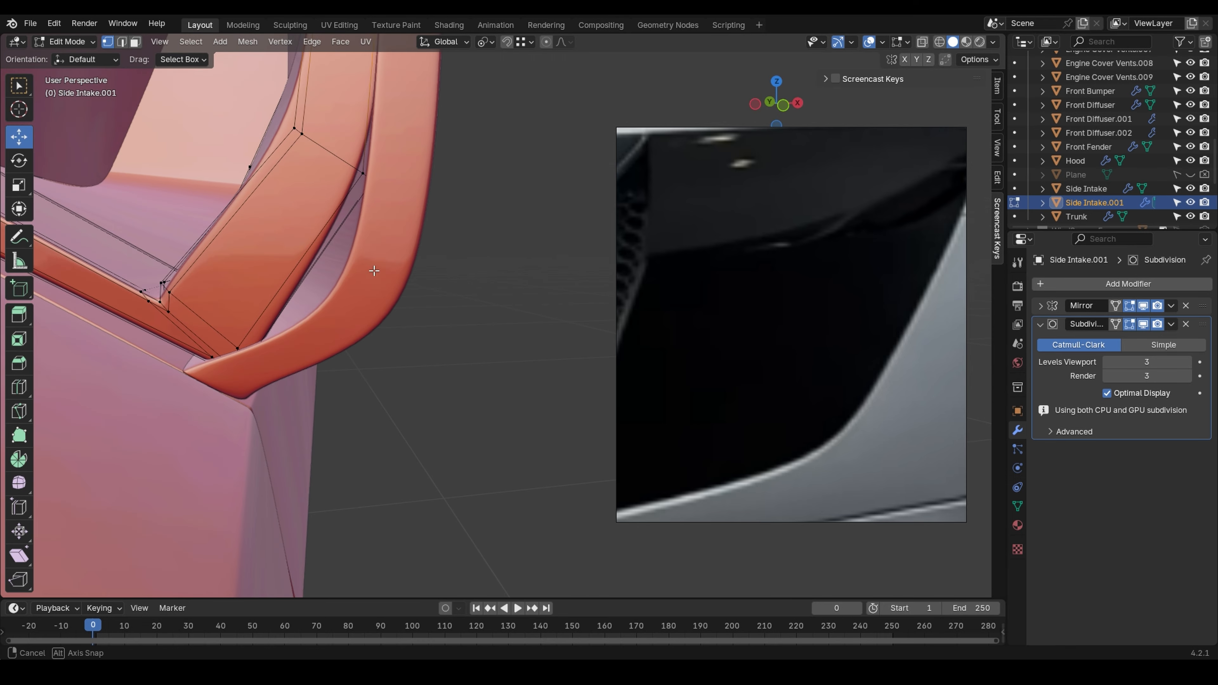
{"action": "left_click", "coordinate": [274, 243]}
{"action": "right_click", "coordinate": [274, 244]}
Step: Select the outer vertices of the new loop and move them 0.008423 m along X
{"action": "middle_click_drag", "start_coordinate": [274, 244], "coordinate": [420, 327]}
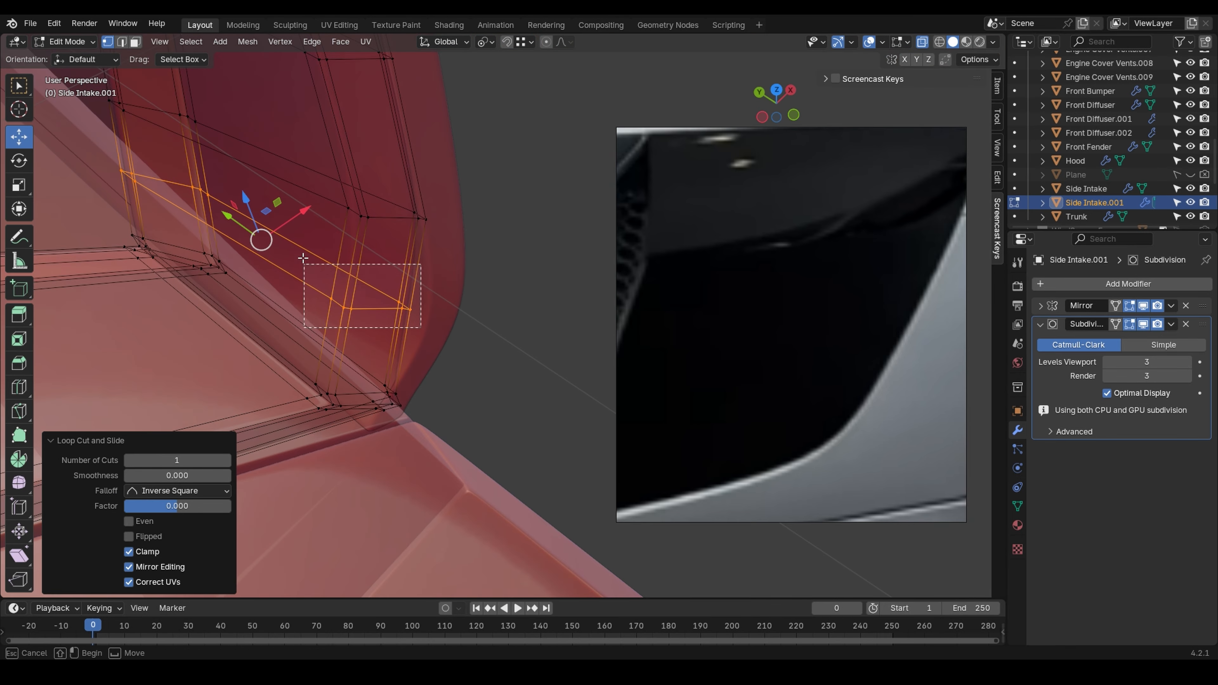
{"action": "middle_click_drag", "start_coordinate": [303, 257], "coordinate": [408, 302]}
{"action": "key", "text": "g"}
{"action": "left_click", "coordinate": [413, 298]}
Step: Lower the selected loop vertices 0.006564 m along Z and shift them back in the negative X direction
{"action": "key", "text": "g"}
{"action": "key", "text": "z"}
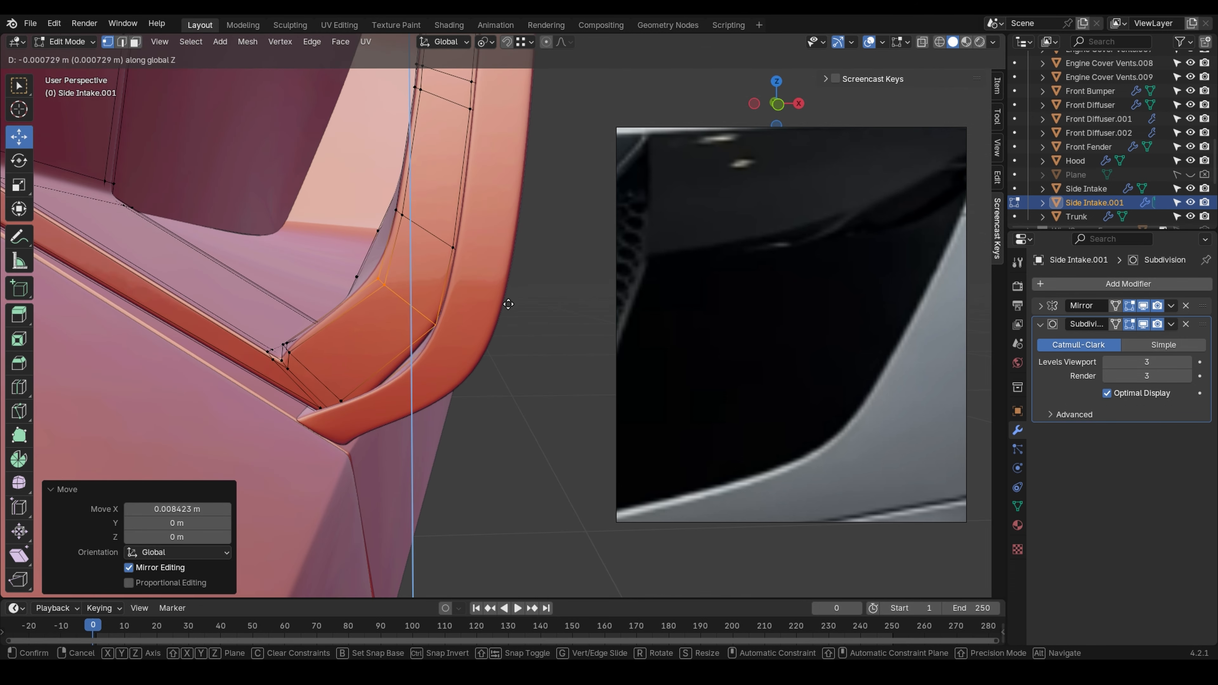
{"action": "left_click", "coordinate": [502, 320]}
{"action": "key", "text": "g"}
{"action": "key", "text": "x"}
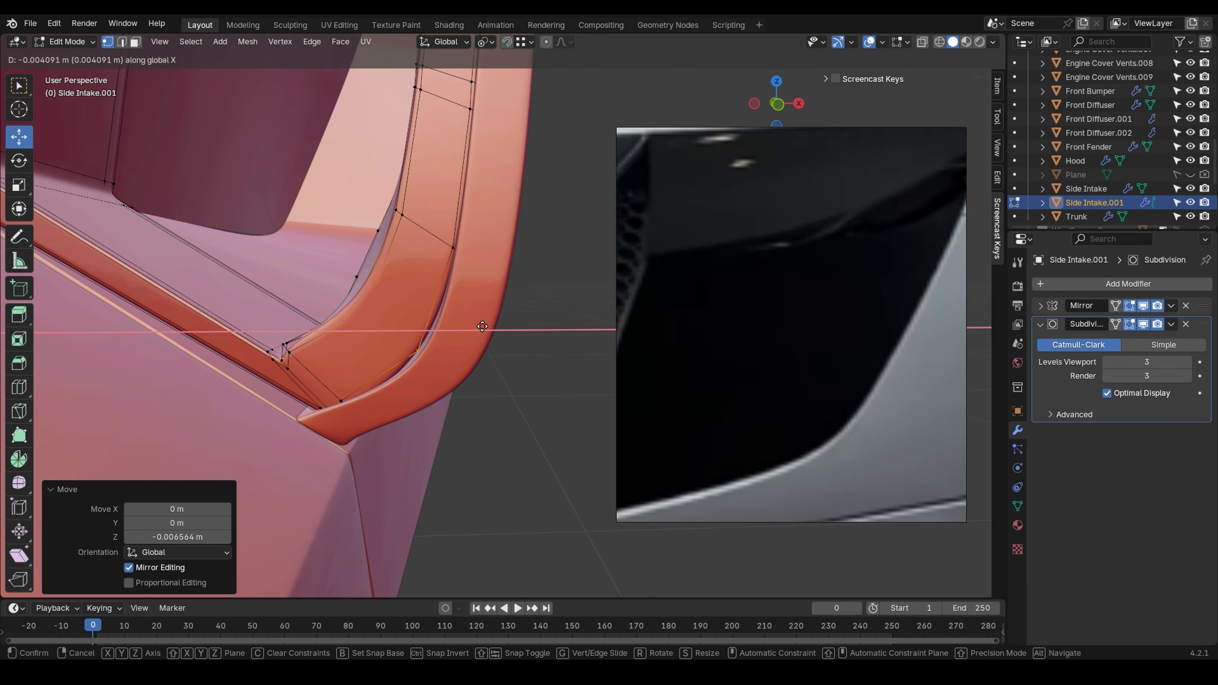
{"action": "left_click", "coordinate": [485, 327]}
Step: Select the vertices at the lower inner corner of Side Intake.001 and move them about 0.0033 m outward and down
{"action": "middle_click_drag", "start_coordinate": [485, 326], "coordinate": [316, 359]}
{"action": "left_click", "coordinate": [301, 380]}
{"action": "middle_click_drag", "start_coordinate": [379, 403], "coordinate": [413, 433]}
{"action": "key", "text": "alt+z"}
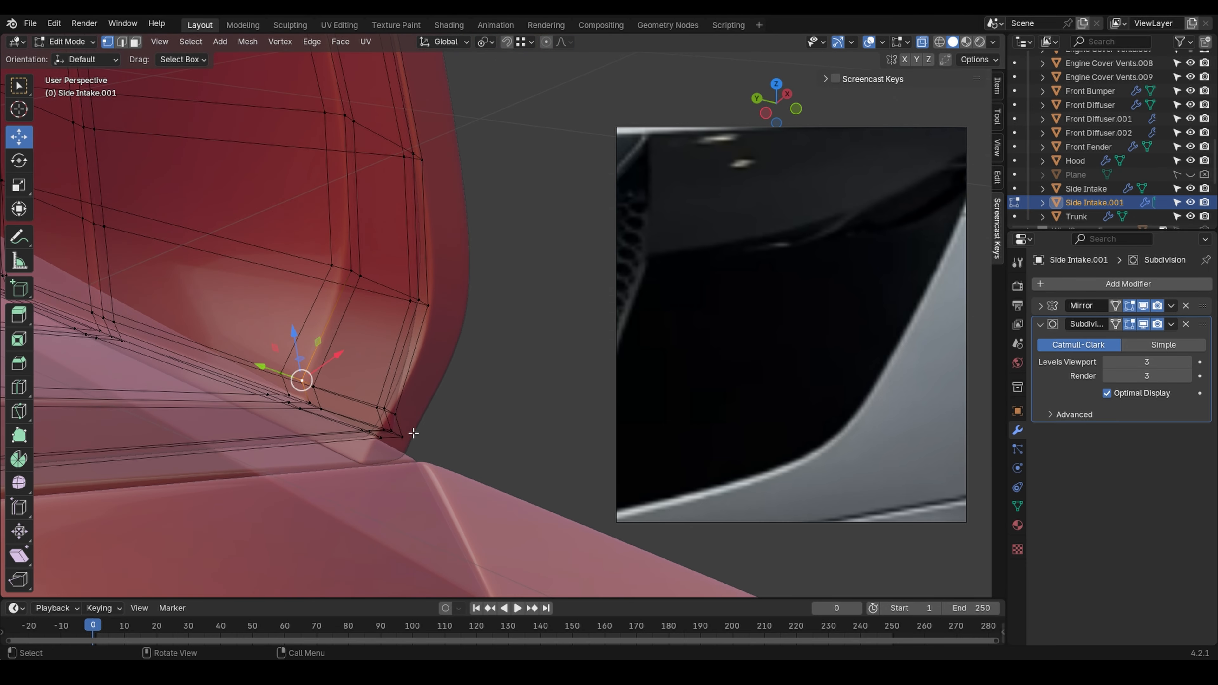
{"action": "middle_click_drag", "start_coordinate": [330, 388], "coordinate": [420, 457]}
{"action": "left_click_drag", "start_coordinate": [375, 413], "coordinate": [376, 412], "text": "shift"}
{"action": "middle_click_drag", "start_coordinate": [376, 413], "coordinate": [299, 386]}
{"action": "key", "text": "alt+z"}
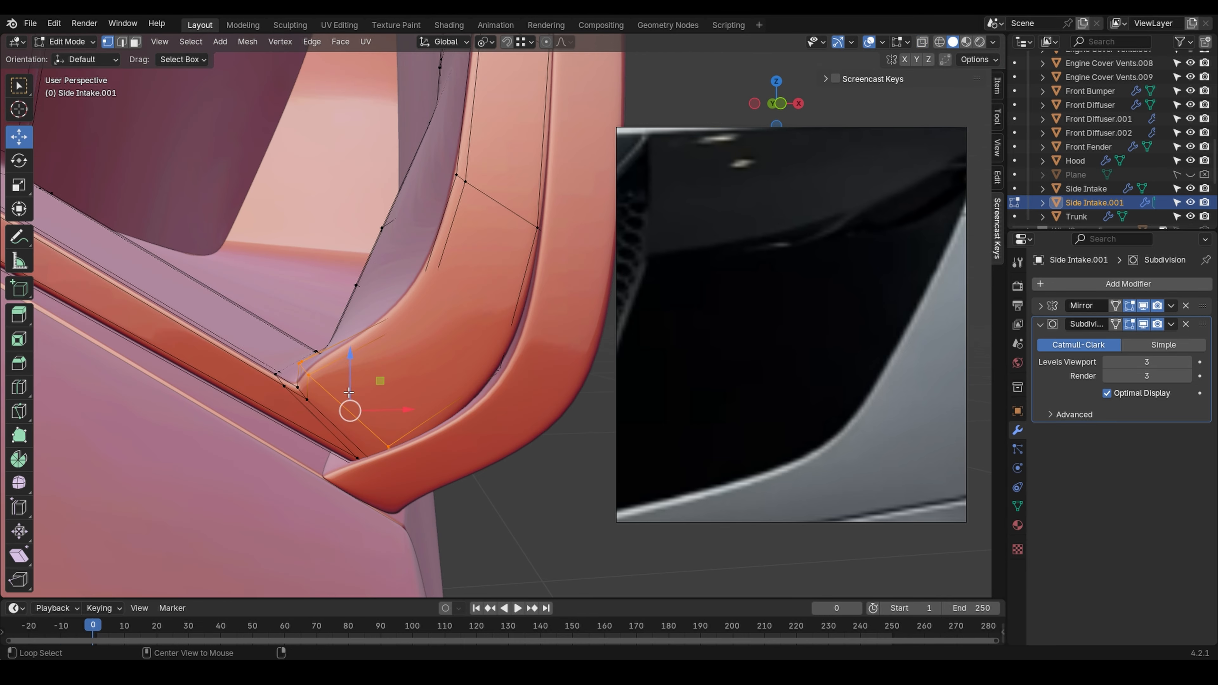
{"action": "key", "text": "g"}
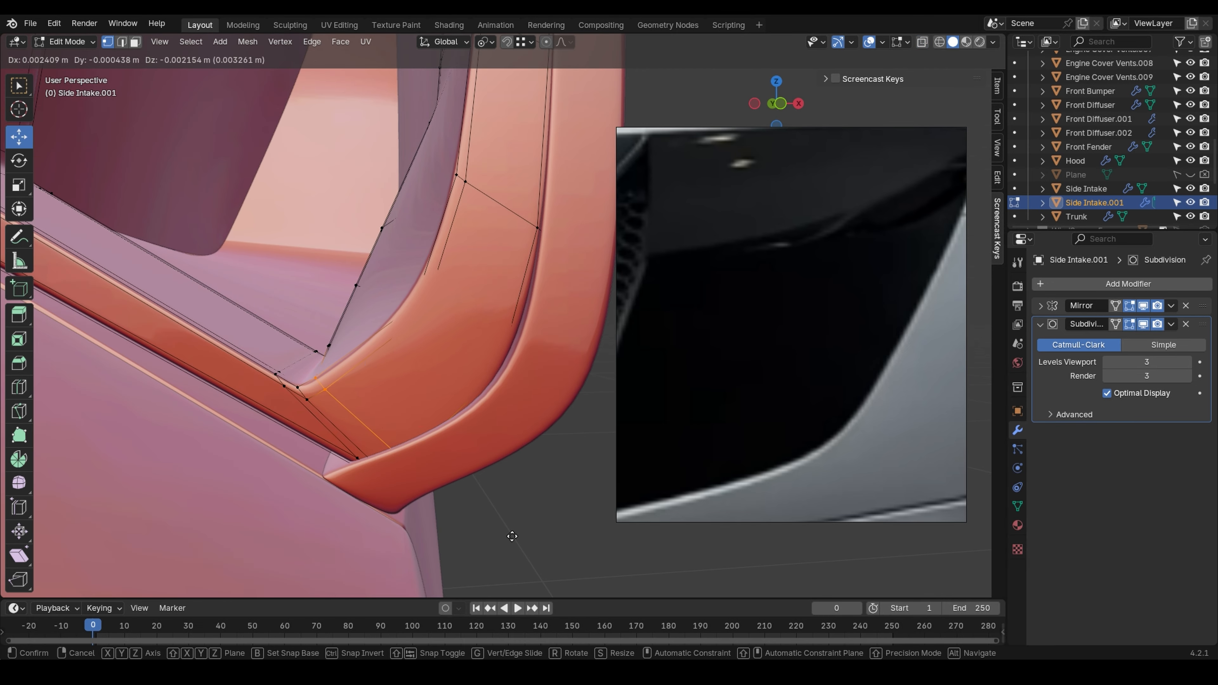
{"action": "left_click", "coordinate": [512, 537]}
Step: Select the vertices at the lower outer tip of Side Intake.001 and move them -0.00266 m along Z
{"action": "key", "text": "Tab"}
{"action": "middle_click_drag", "start_coordinate": [497, 422], "coordinate": [496, 489]}
{"action": "key", "text": "Tab"}
{"action": "key", "text": "alt+z"}
{"action": "left_click_drag", "start_coordinate": [419, 426], "coordinate": [417, 424]}
{"action": "middle_click_drag", "start_coordinate": [422, 429], "coordinate": [549, 459]}
{"action": "key", "text": "alt+z"}
{"action": "key", "text": "g"}
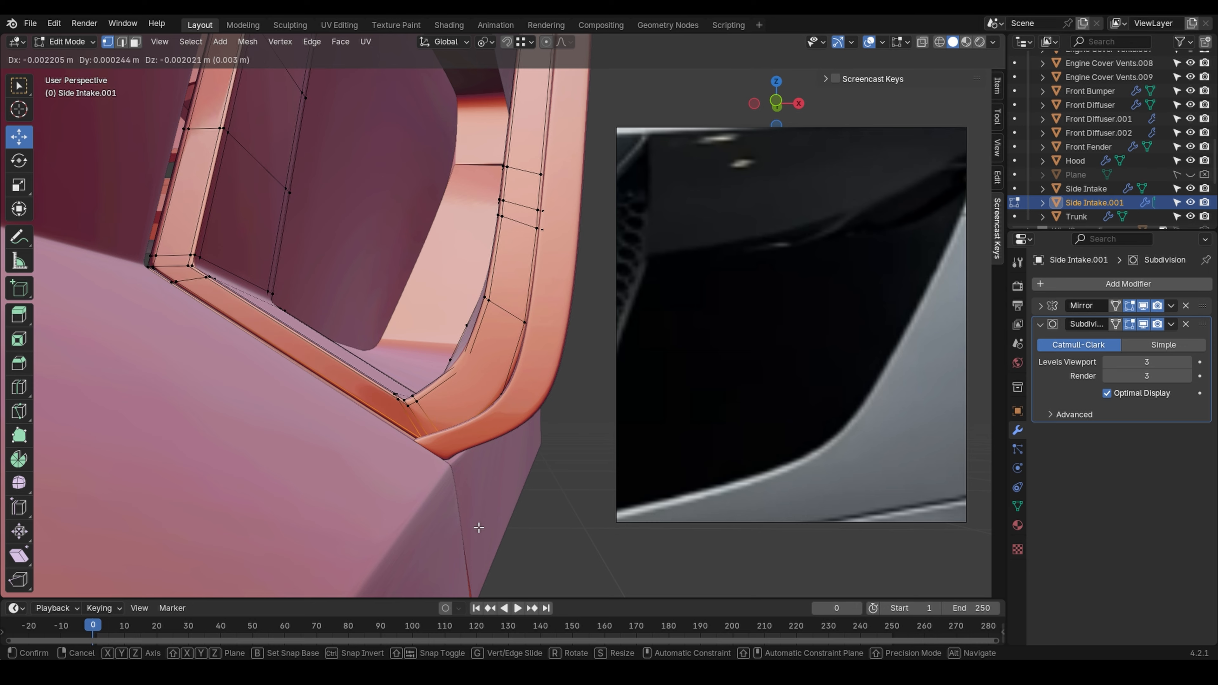
{"action": "key", "text": "z"}
{"action": "left_click", "coordinate": [497, 536]}
Step: Move the tip vertices in the negative Y direction toward the body edge, followed by -0.000806 m along X
{"action": "middle_click_drag", "start_coordinate": [490, 480], "coordinate": [399, 463]}
{"action": "key", "text": "g"}
{"action": "key", "text": "y"}
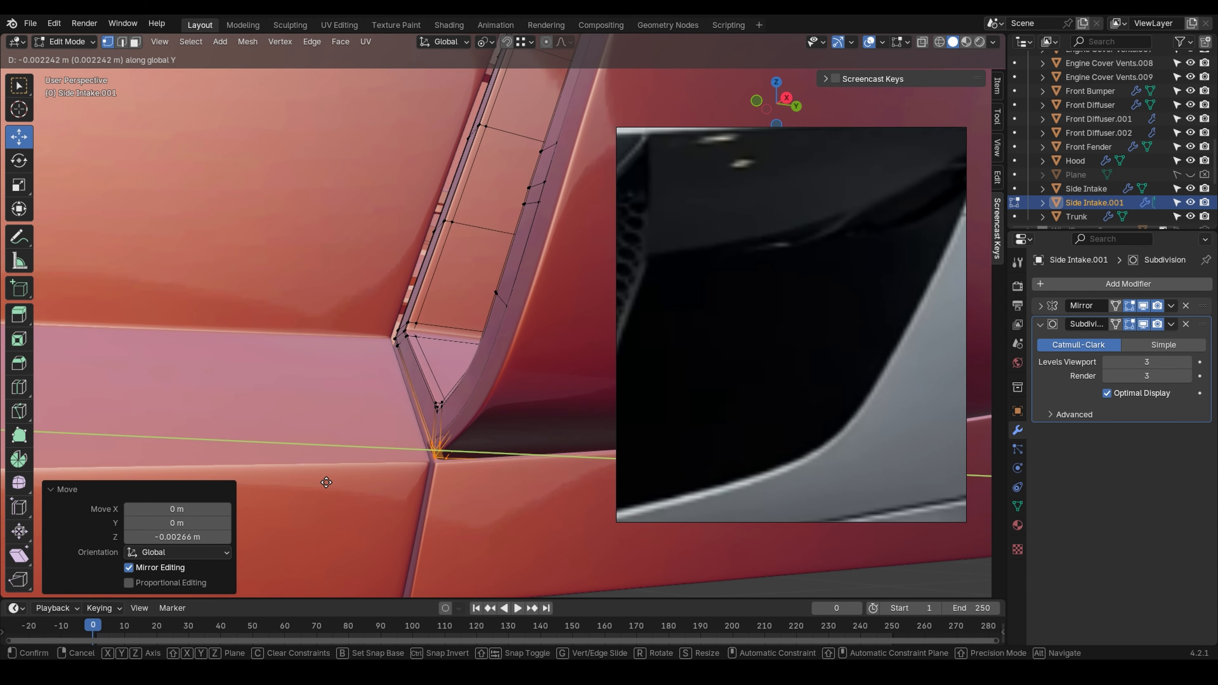
{"action": "left_click", "coordinate": [326, 482]}
{"action": "middle_click_drag", "start_coordinate": [326, 482], "coordinate": [440, 448]}
{"action": "key", "text": "g"}
{"action": "key", "text": "x"}
{"action": "left_click", "coordinate": [468, 512]}
Step: Try to move the lower tip vertices in the positive Y direction
{"action": "key", "text": "g"}
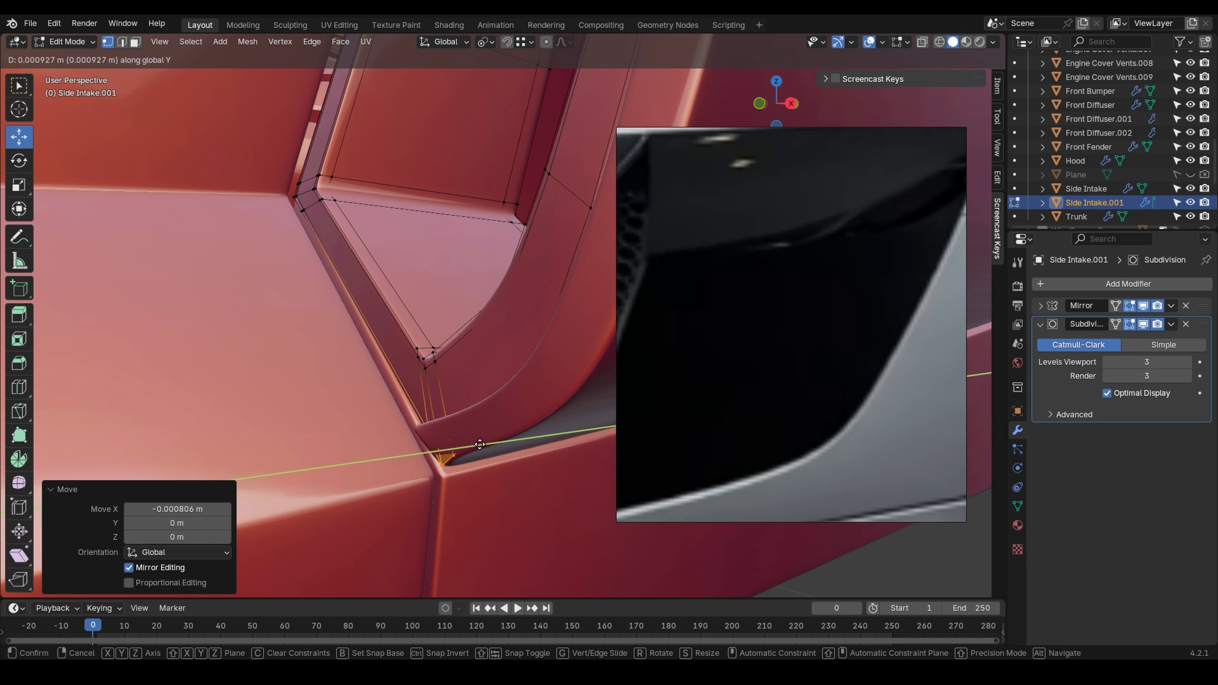
{"action": "left_click", "coordinate": [498, 440]}
{"action": "key", "text": "ctrl+z"}
{"action": "key", "text": "alt+z"}
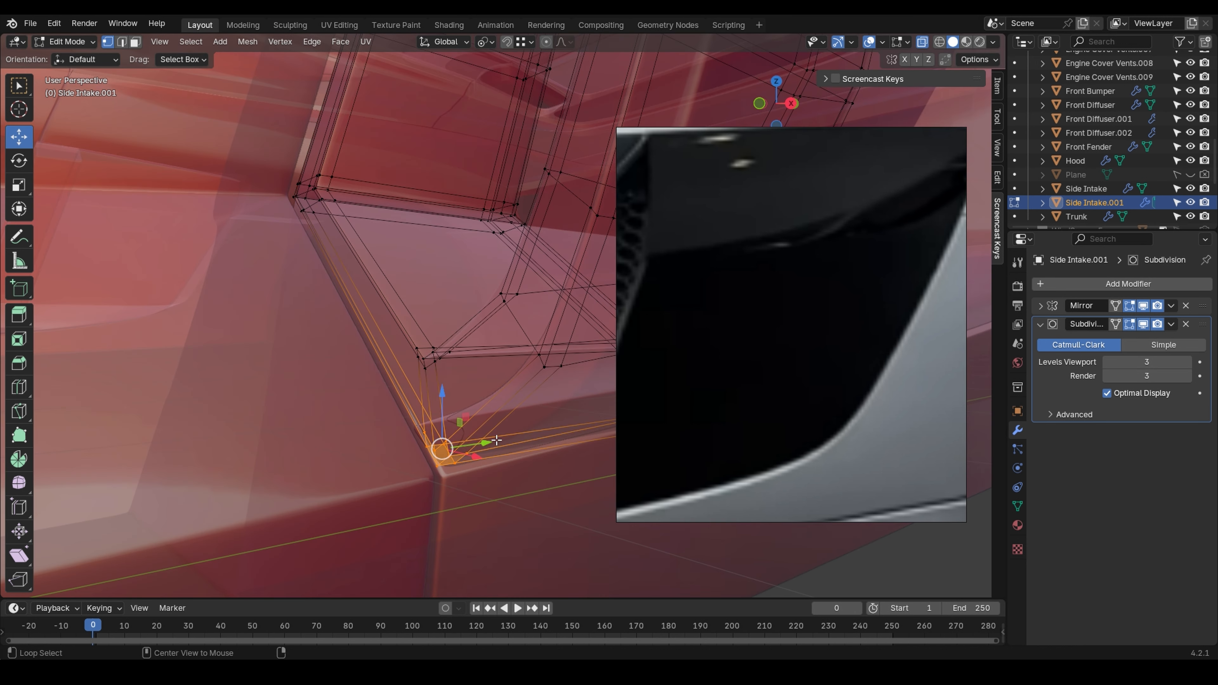
{"action": "key", "text": "alt+z"}
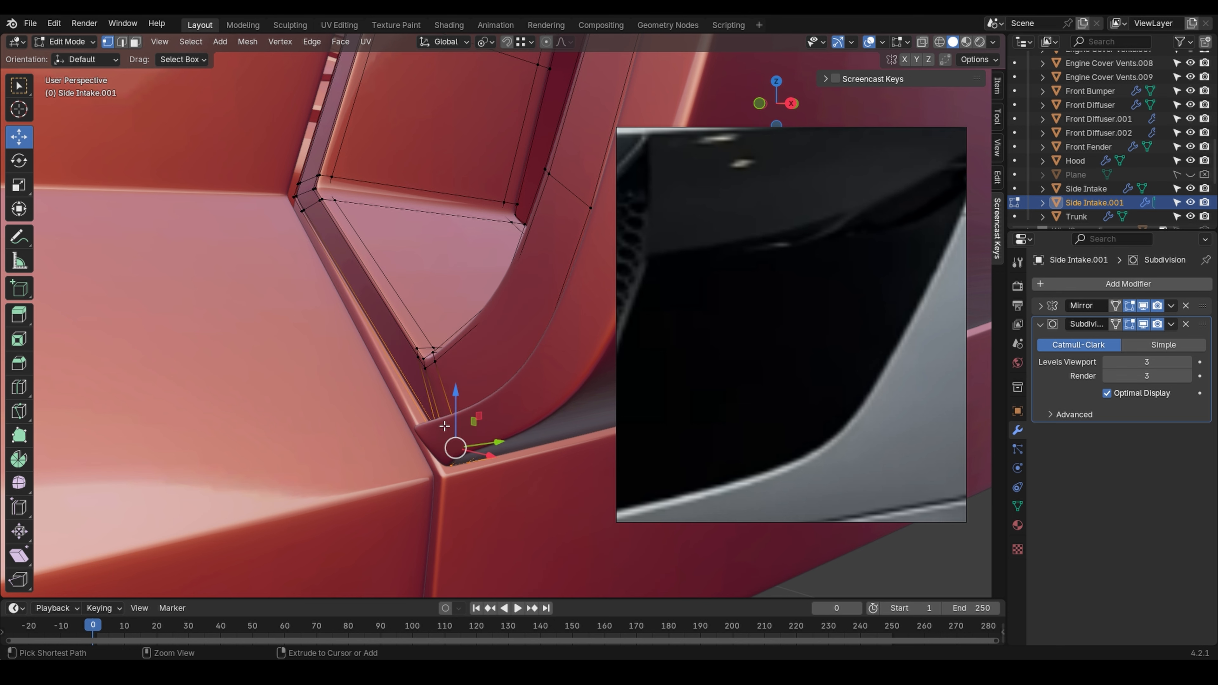
Step: Move the vertex just above the lower tip of Side Intake.001 downward and leave Edit Mode
{"action": "mouse_move", "coordinate": [444, 426]}
{"action": "middle_mouse_down"}
{"action": "mouse_move", "coordinate": [461, 432]}
{"action": "mouse_move", "coordinate": [458, 446]}
{"action": "mouse_move", "coordinate": [511, 449]}
{"action": "mouse_move", "coordinate": [489, 427]}
{"action": "mouse_move", "coordinate": [389, 429]}
{"action": "mouse_move", "coordinate": [439, 421]}
{"action": "middle_mouse_up"}
{"action": "left_click", "coordinate": [430, 408]}
{"action": "key", "text": "g"}
{"action": "left_click", "coordinate": [428, 447]}
{"action": "key", "text": "Tab"}
Step: Select the outer Side Intake object and switch it to Edit Mode with X-ray display on
{"action": "left_click", "coordinate": [356, 432]}
{"action": "key", "text": "ctrl+Tab"}
{"action": "left_click", "coordinate": [479, 435]}
{"action": "scroll", "coordinate": [371, 443], "scroll_direction": "up", "scroll_amount": 2}
{"action": "key", "text": "alt+z"}
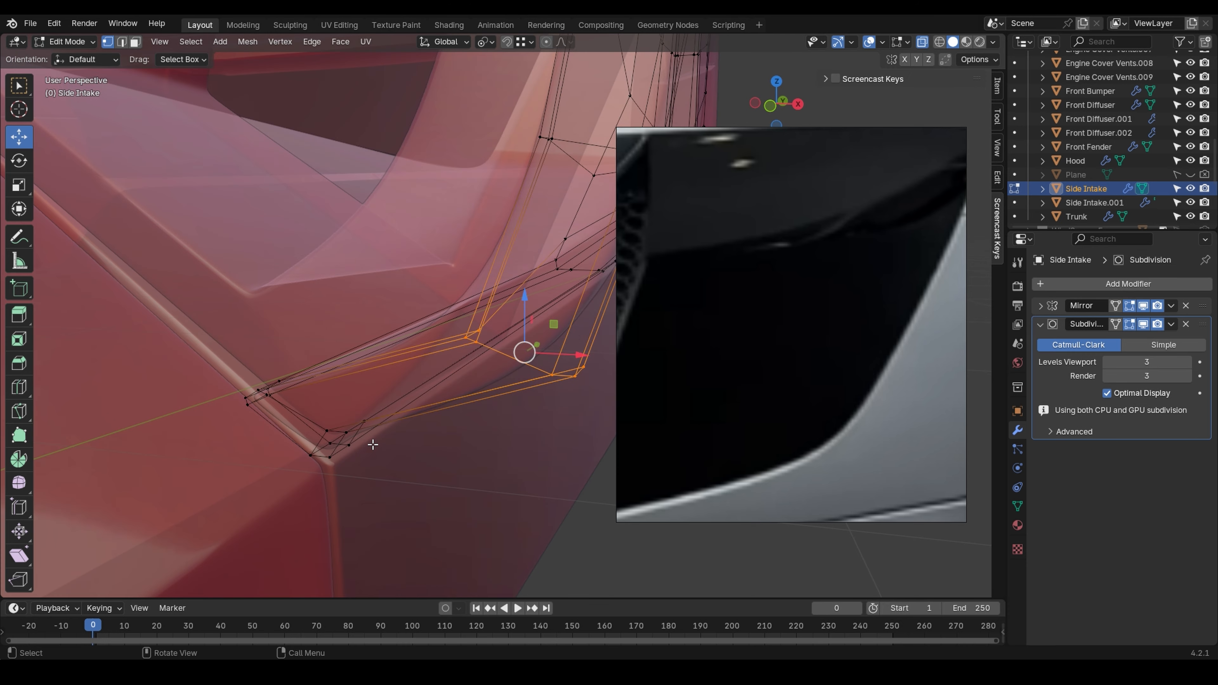
Step: Select the lower corner vertices of the Side Intake, reposition them along the body edge and shift them 0.000337 m along X
{"action": "middle_click_drag", "start_coordinate": [373, 445], "coordinate": [402, 427]}
{"action": "left_click_drag", "start_coordinate": [373, 458], "coordinate": [295, 420]}
{"action": "key", "text": "alt+z"}
{"action": "key", "text": "g"}
{"action": "middle_click_drag", "start_coordinate": [424, 446], "coordinate": [473, 453]}
{"action": "left_click", "coordinate": [872, 545]}
{"action": "key", "text": "g"}
{"action": "key", "text": "x"}
{"action": "left_click", "coordinate": [328, 452]}
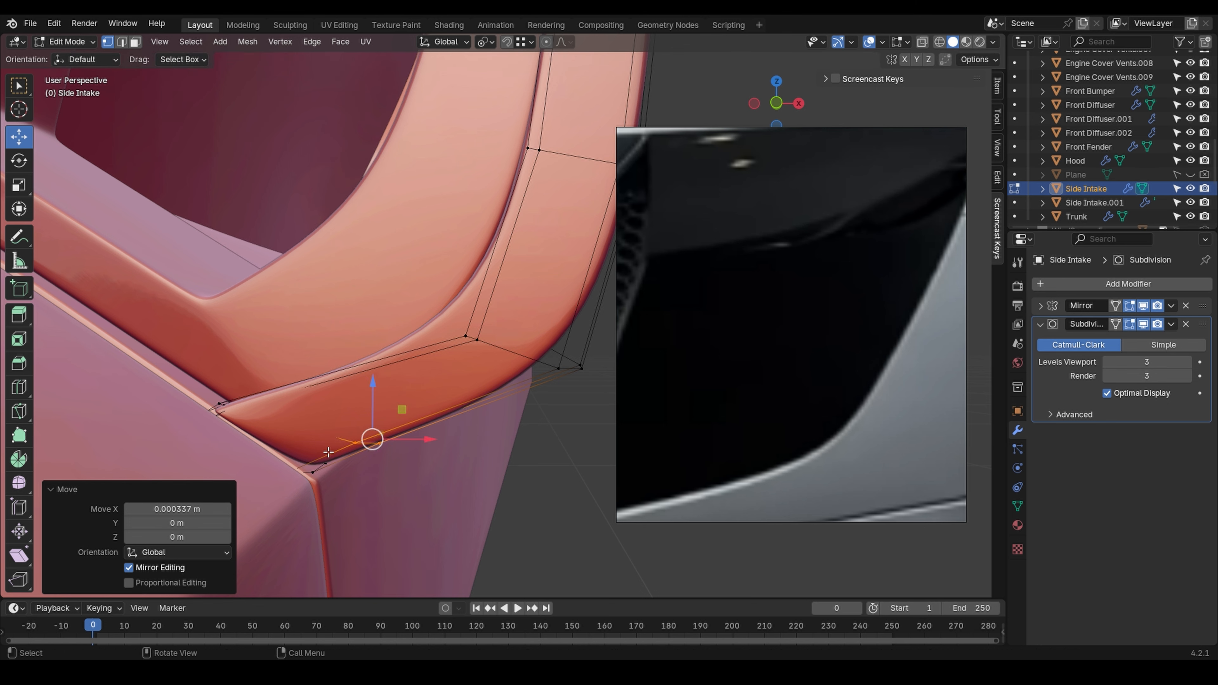
Step: Edge-slide the selected edges at the lower corner tip of the Side Intake along the surrounding topology
{"action": "middle_click_drag", "start_coordinate": [329, 452], "coordinate": [326, 450]}
{"action": "key", "text": "g"}
{"action": "key", "text": "g"}
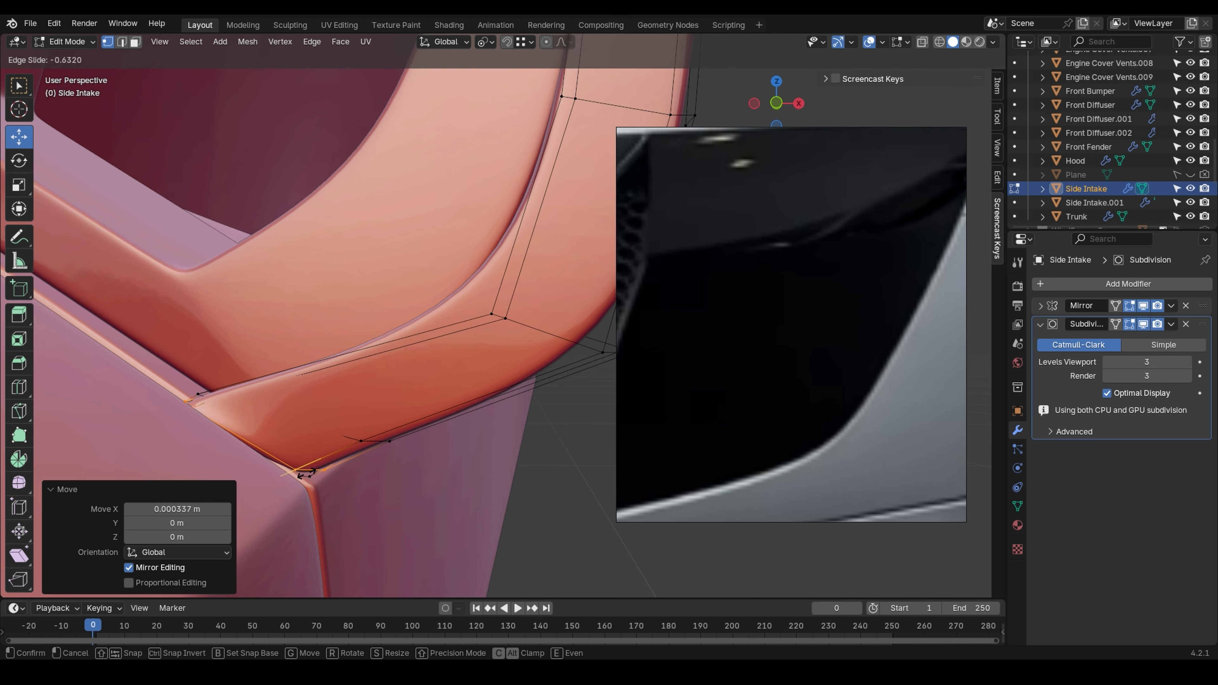
{"action": "left_click", "coordinate": [318, 466]}
Step: Select the edge loop along the Side Intake's lower rim and edge-slide it by about 0.93 to tighten the corner
{"action": "left_click", "coordinate": [350, 447], "text": "alt"}
{"action": "key", "text": "g"}
{"action": "key", "text": "g"}
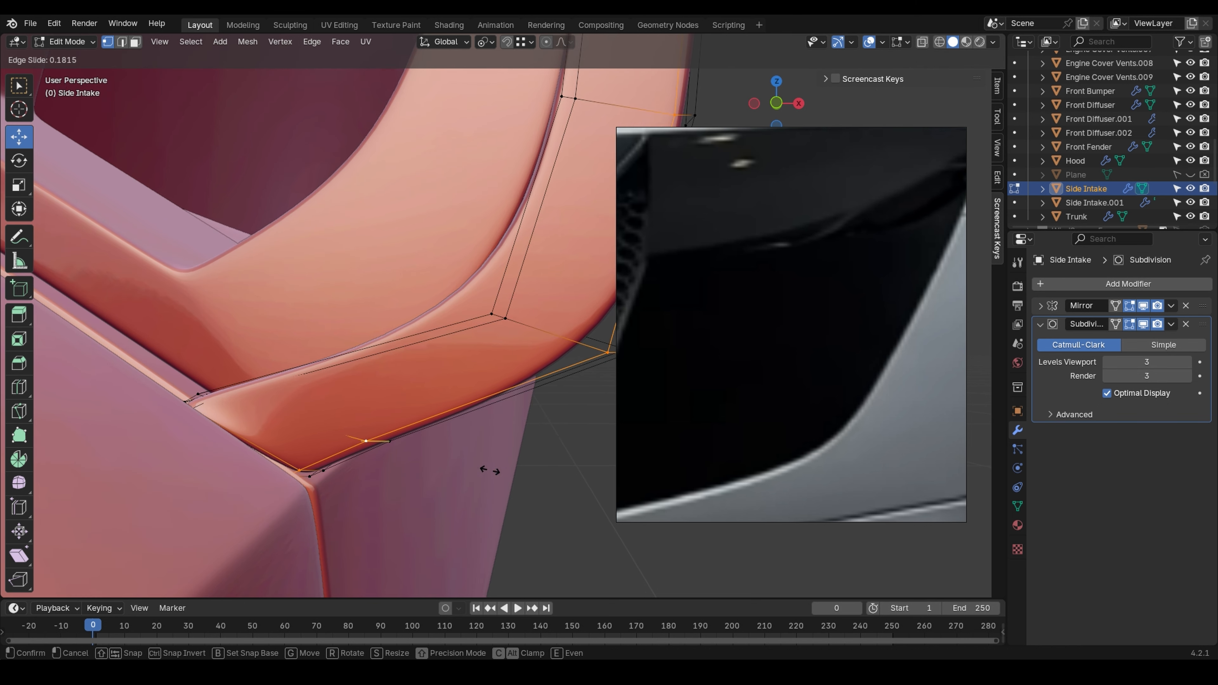
{"action": "left_click", "coordinate": [357, 438]}
{"action": "left_click", "coordinate": [238, 439], "text": "alt"}
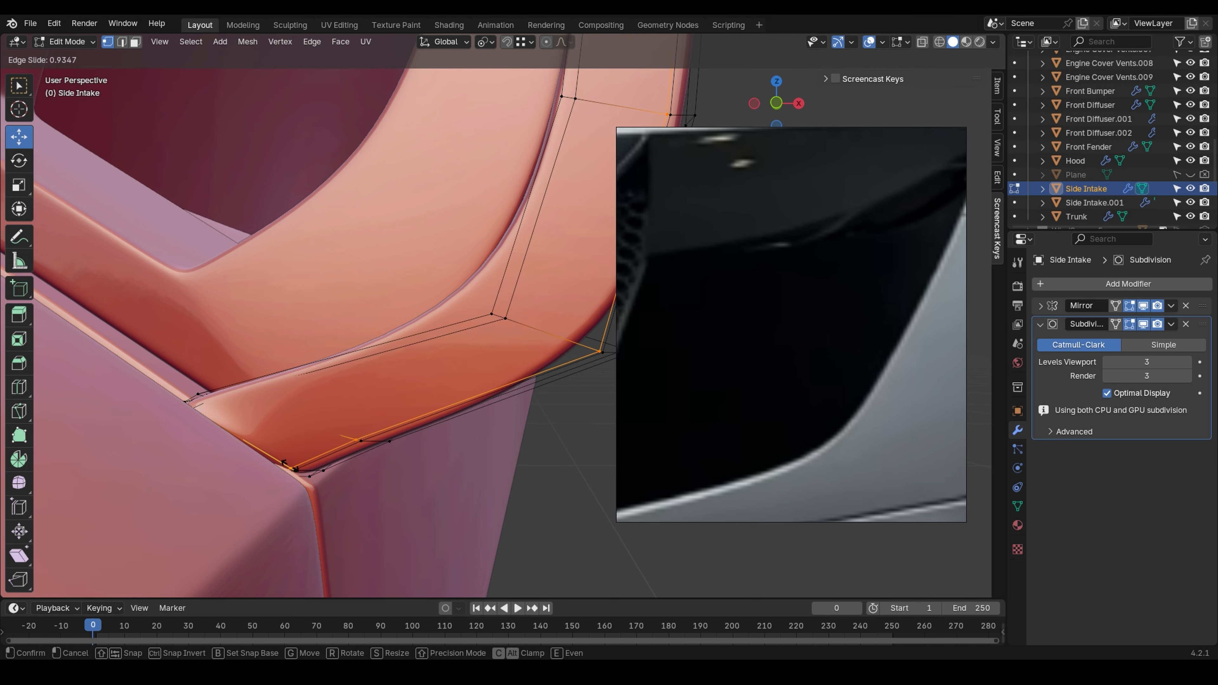
{"action": "left_click", "coordinate": [287, 464]}
Step: Edge-slide the loop on the inner side of the Side Intake's rim by about 0.90 towards the rim and leave Edit Mode
{"action": "middle_click_drag", "start_coordinate": [286, 464], "coordinate": [361, 418]}
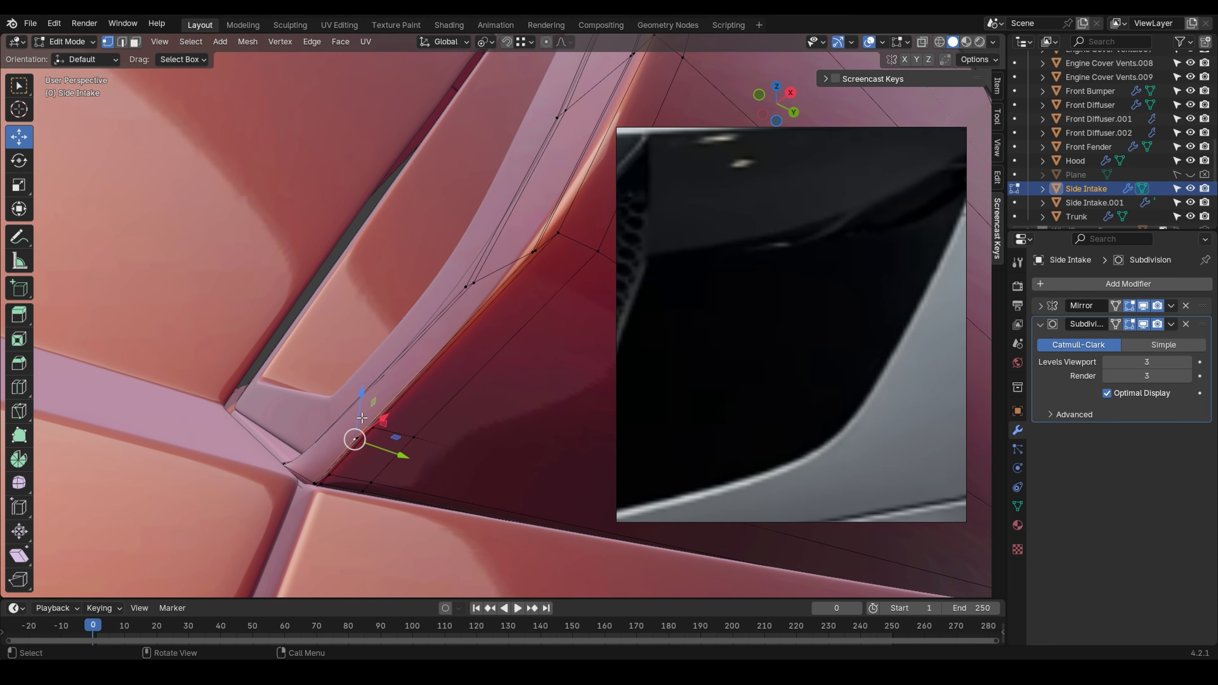
{"action": "key", "text": "g"}
{"action": "key", "text": "g"}
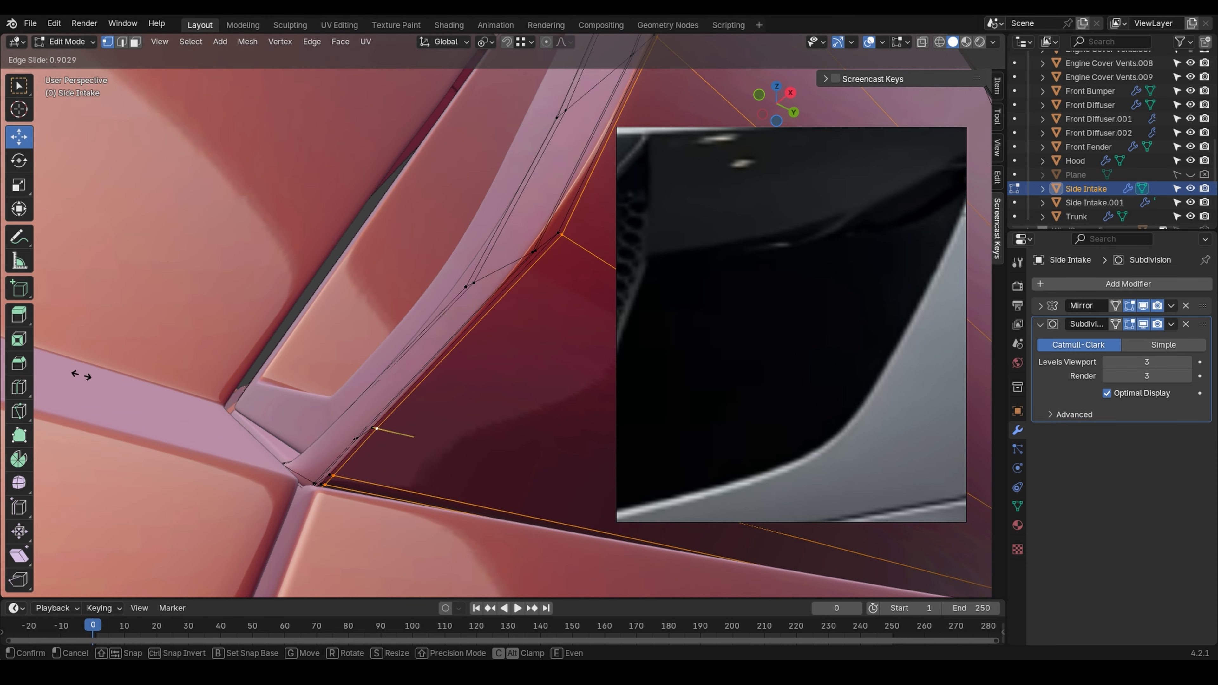
{"action": "left_click", "coordinate": [82, 375]}
{"action": "middle_click_drag", "start_coordinate": [81, 375], "coordinate": [365, 440]}
{"action": "key", "text": "Tab"}
{"action": "middle_click_drag", "start_coordinate": [491, 444], "coordinate": [466, 445]}
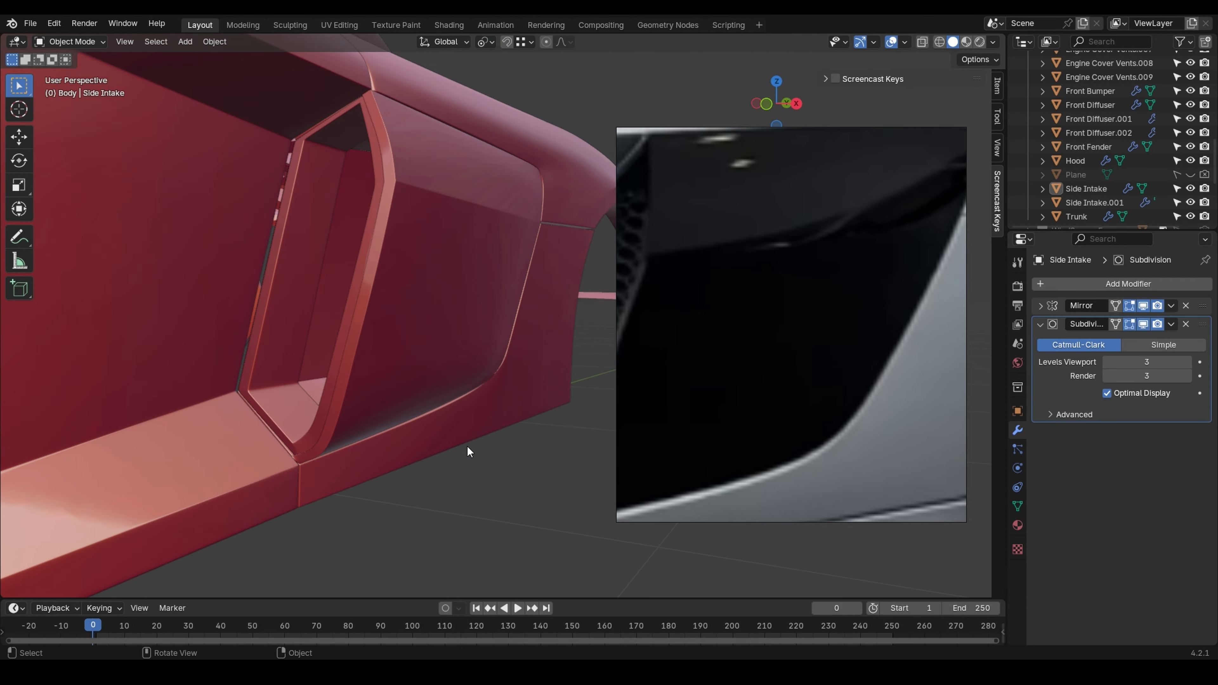
Step: Compare the Side Intake's lower edge with the blueprint in top view, select it and inspect its mesh and overall shape in perspective
{"action": "key", "text": "KP_7"}
{"action": "middle_click_drag", "start_coordinate": [495, 334], "coordinate": [396, 226], "text": "shift"}
{"action": "scroll", "coordinate": [418, 422], "scroll_direction": "up", "scroll_amount": 2}
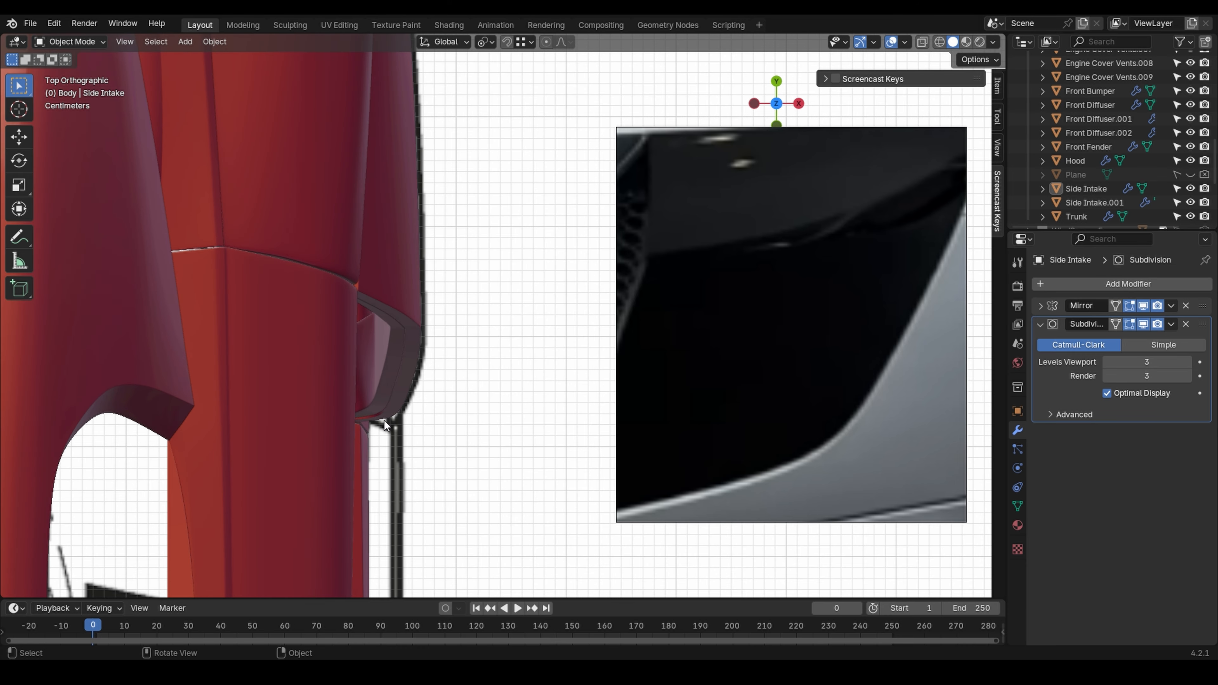
{"action": "scroll", "coordinate": [385, 420], "scroll_direction": "up", "scroll_amount": 4}
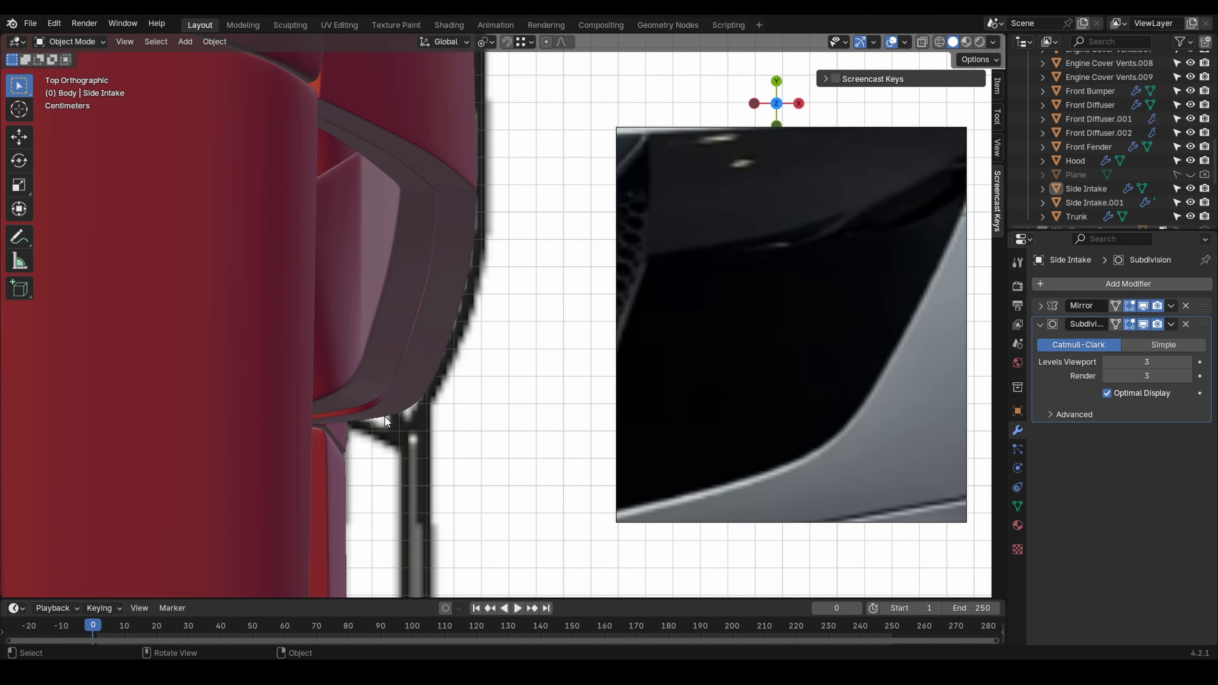
{"action": "left_click", "coordinate": [392, 417]}
{"action": "key", "text": "ctrl+Tab"}
{"action": "left_click", "coordinate": [448, 426]}
{"action": "middle_click_drag", "start_coordinate": [412, 419], "coordinate": [427, 383]}
{"action": "scroll", "coordinate": [420, 396], "scroll_direction": "down", "scroll_amount": 4}
{"action": "key", "text": "Tab"}
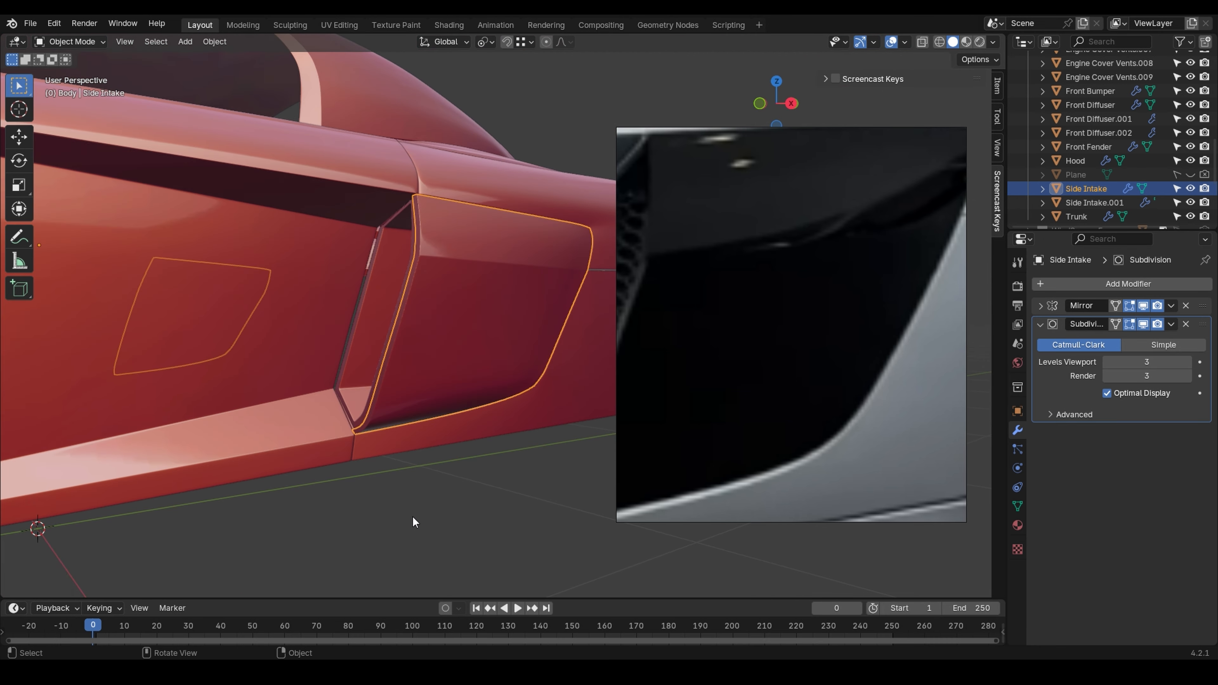